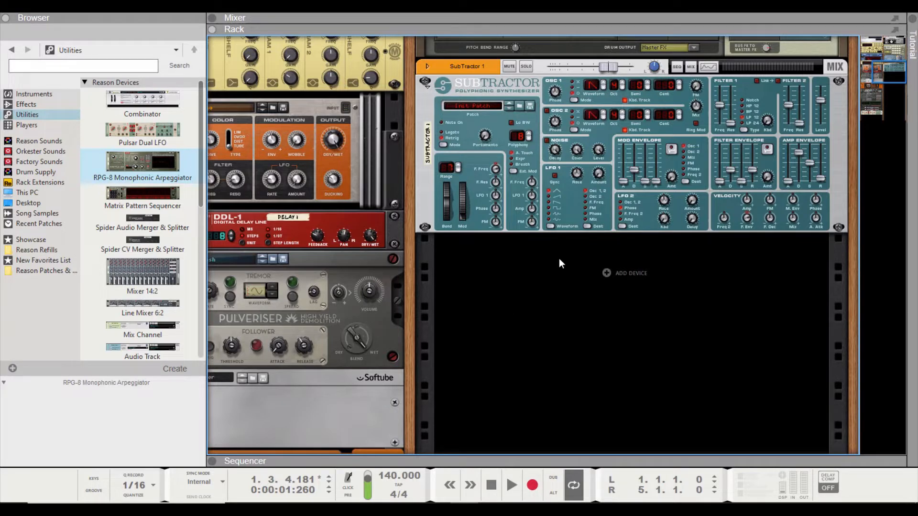
Step: On the SubTractor, set oscillator 1 to a square waveform, raise the Filter 1 frequency and turn on the noise generator
left_click(603, 84)
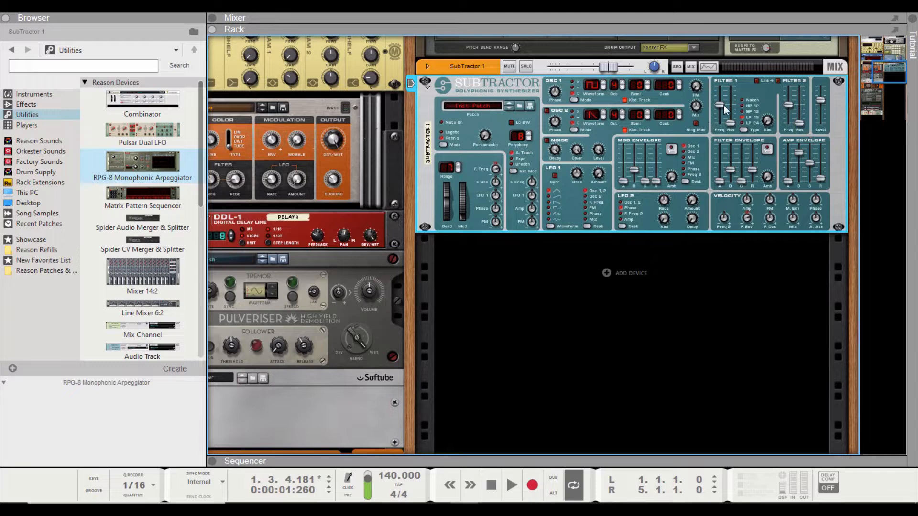
left_click_drag(724, 104, 711, 76)
left_click(547, 142)
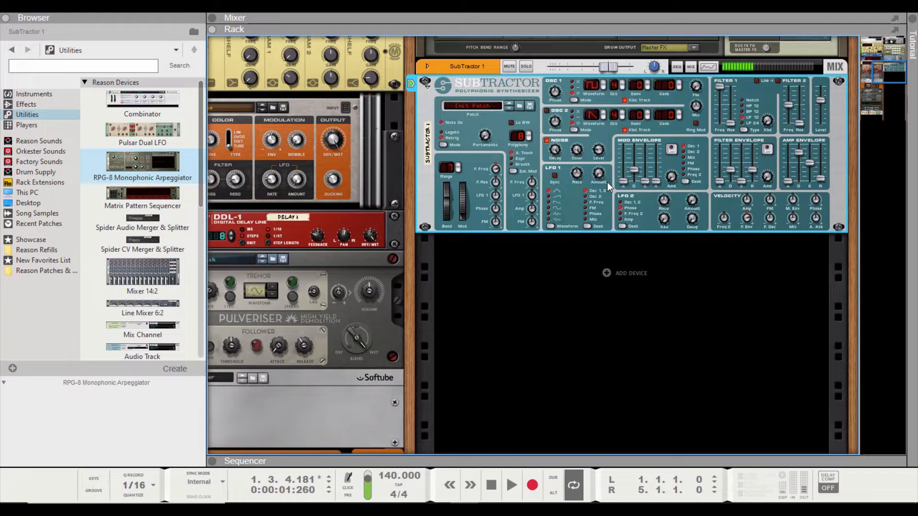
Step: Turn on the SubTractor's oscillator 2, change its waveform and set its octave to 2
left_click(547, 112)
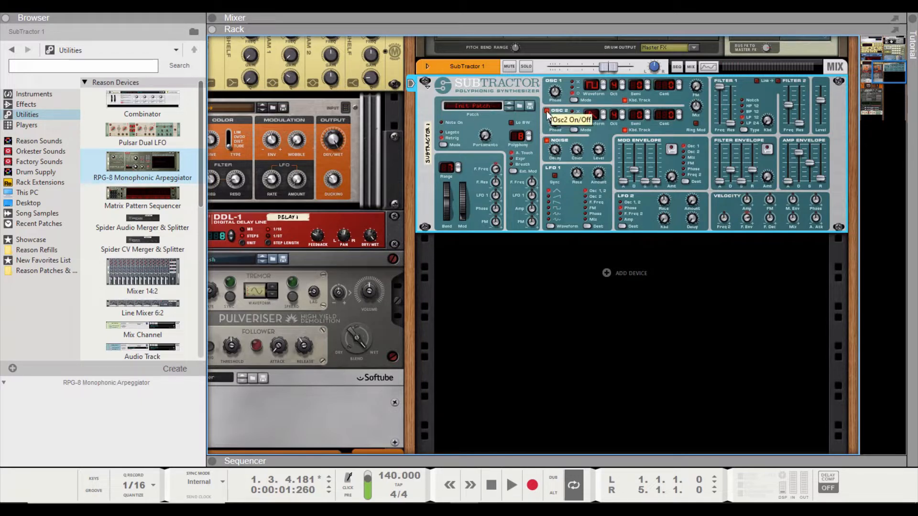
left_click(603, 114)
left_click(604, 115)
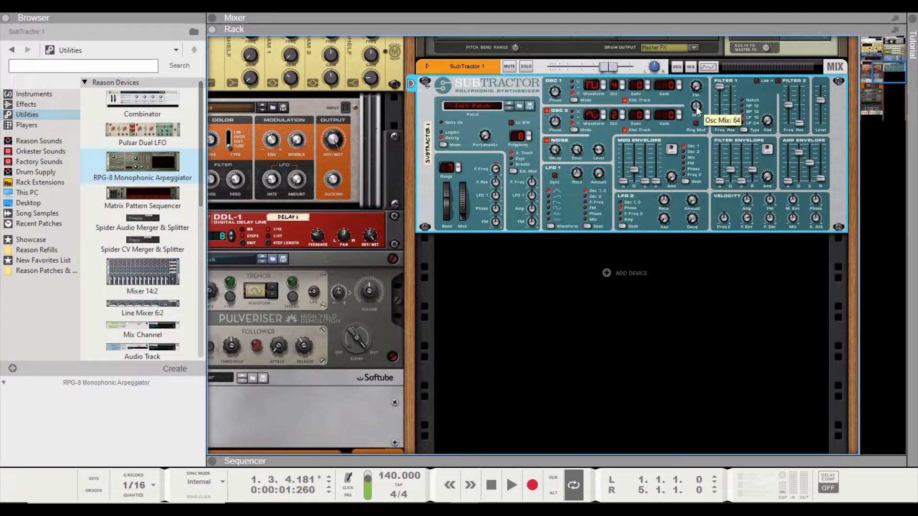
Step: Lower the SubTractor's oscillator mix towards oscillator 1 and raise its portamento slightly
left_click_drag(697, 106, 699, 120)
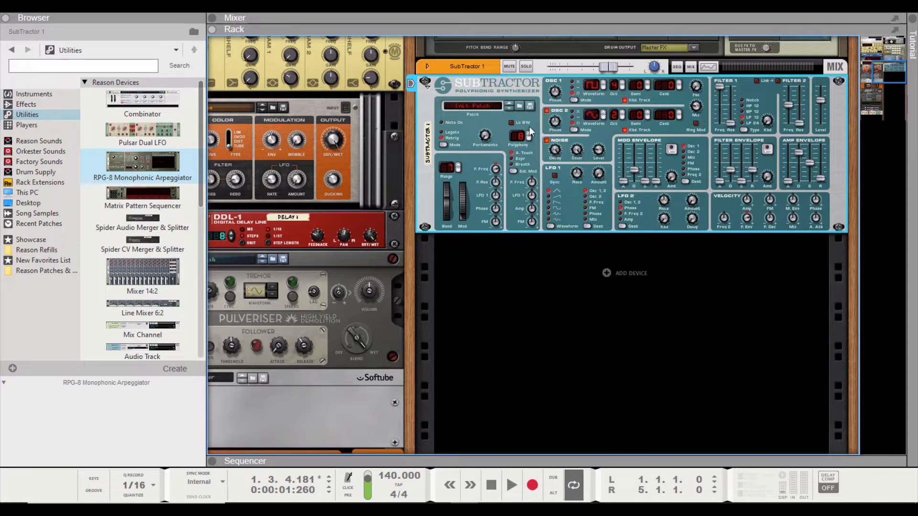
left_click_drag(484, 134, 483, 125)
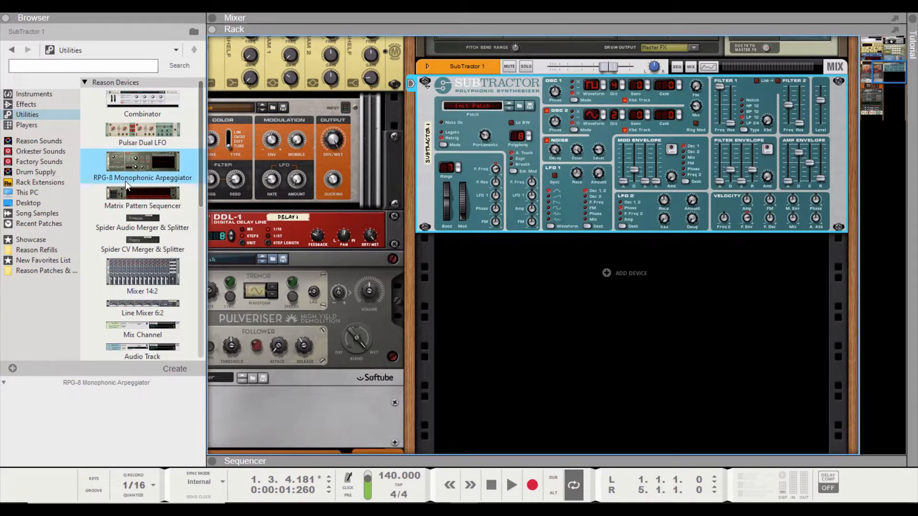
Step: Add an RPG-8 Monophonic Arpeggiator to the rack directly below the SubTractor
left_click(31, 114)
mouse_move(139, 161)
left_mouse_down()
mouse_move(287, 163)
mouse_move(473, 217)
mouse_move(577, 225)
left_mouse_up()
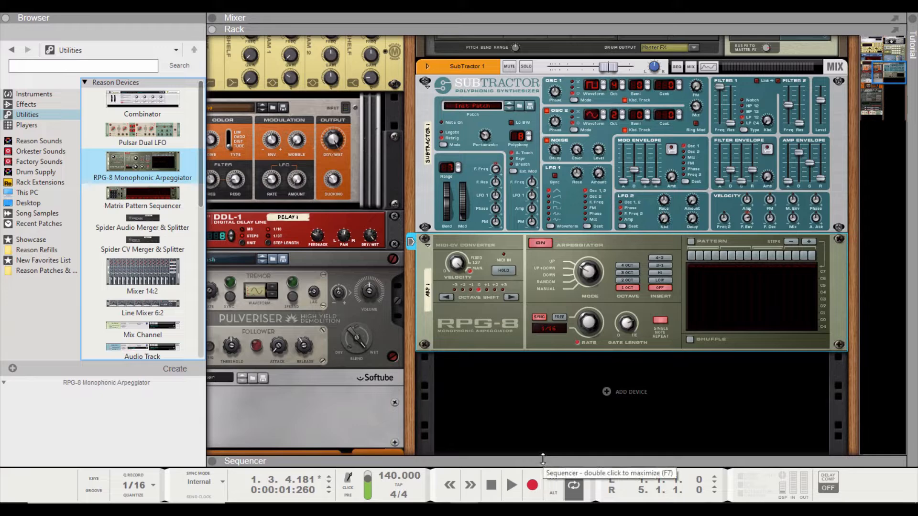
Step: Move the SubTractor note clip in the sequencer to start at bar 1 and play it with the drums
left_click_drag(543, 459, 507, 130)
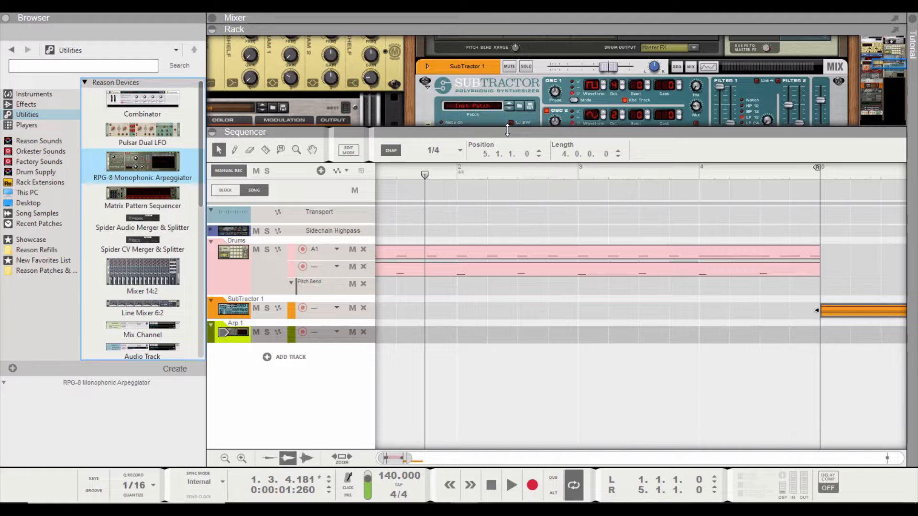
left_click_drag(842, 309, 690, 311)
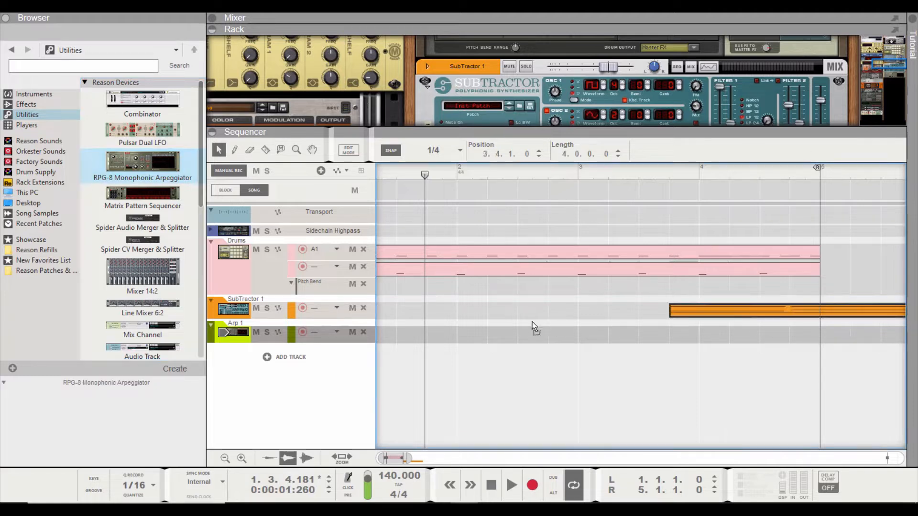
left_click_drag(532, 322, 340, 313)
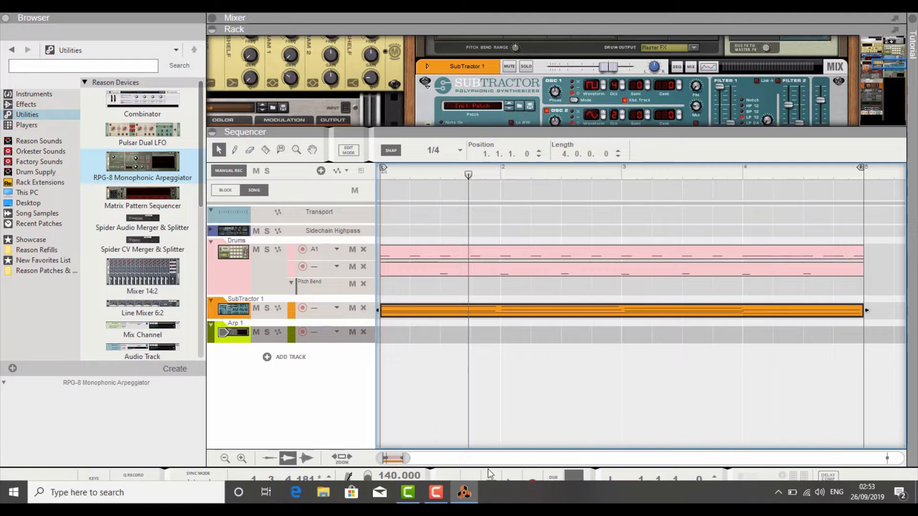
left_click(491, 485)
left_click(510, 485)
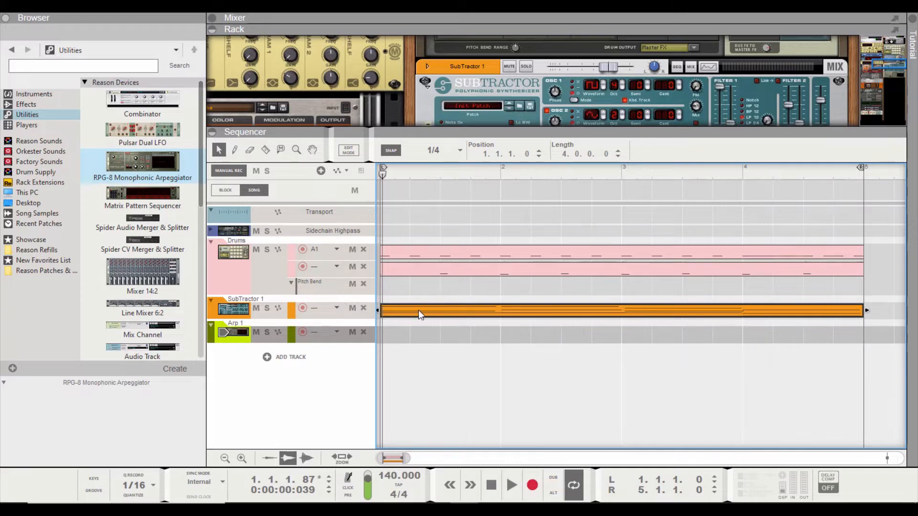
Step: Move the note clip from the SubTractor track to the Arp 1 track and audition the loop from the start
left_click_drag(418, 310, 422, 354)
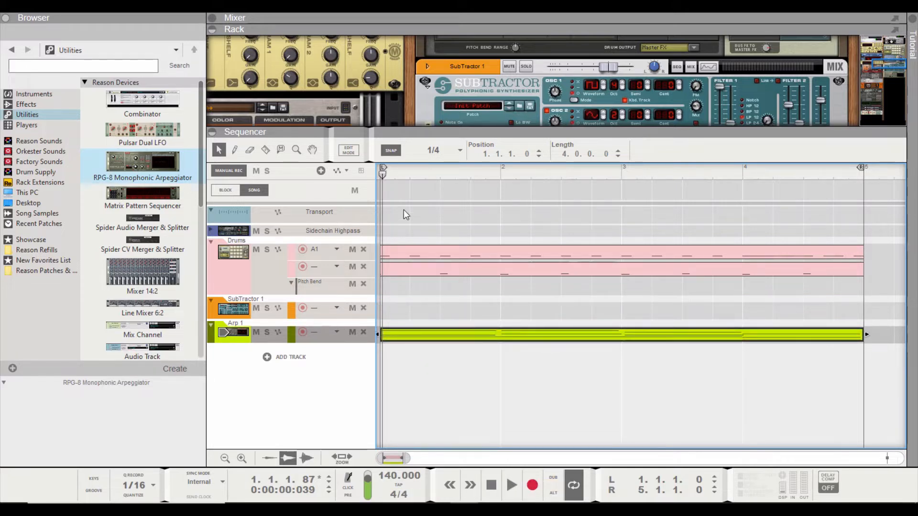
left_click(376, 172)
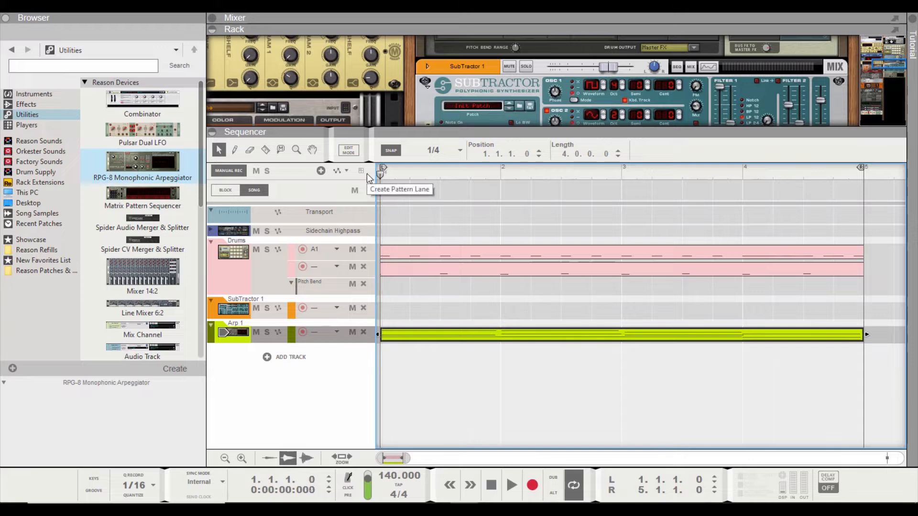
key("space")
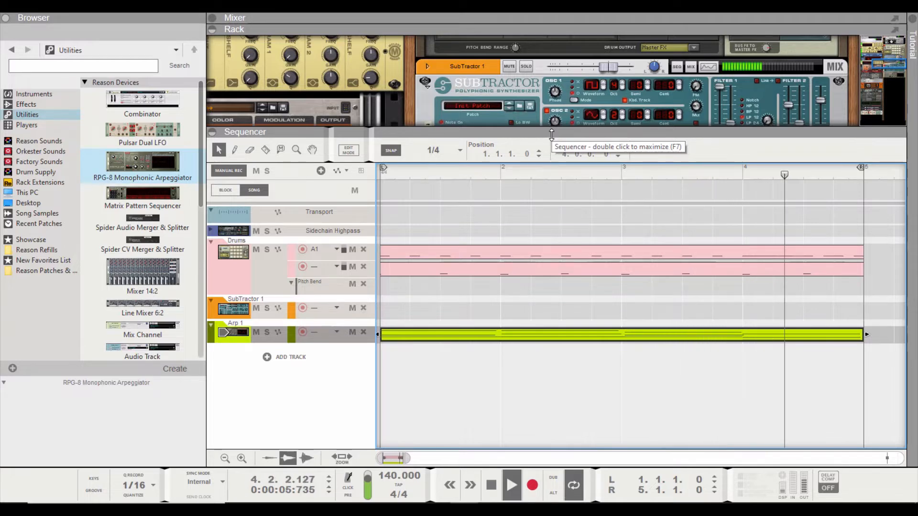
key("space")
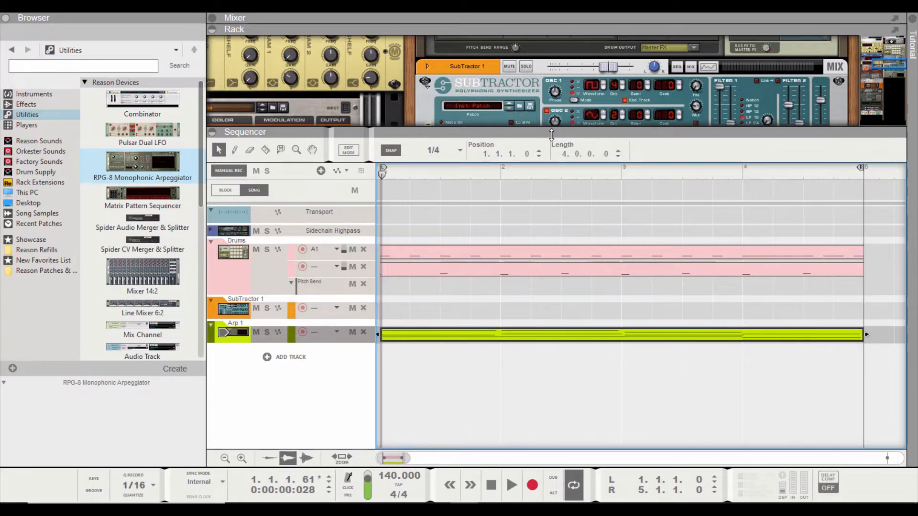
Step: Set the RPG-8's synced rate to 1/8T and its octave range to 2 Oct, and audition the loop
left_click_drag(552, 135, 568, 395)
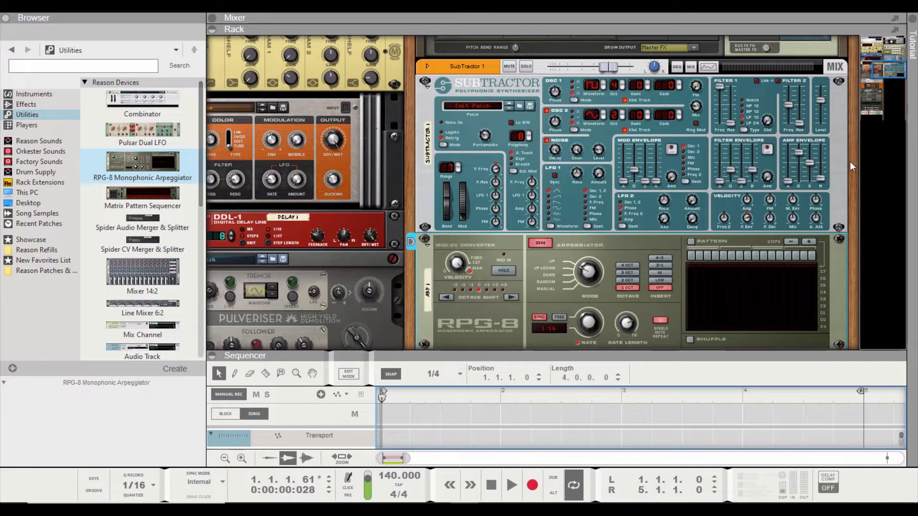
left_click_drag(897, 62, 897, 67)
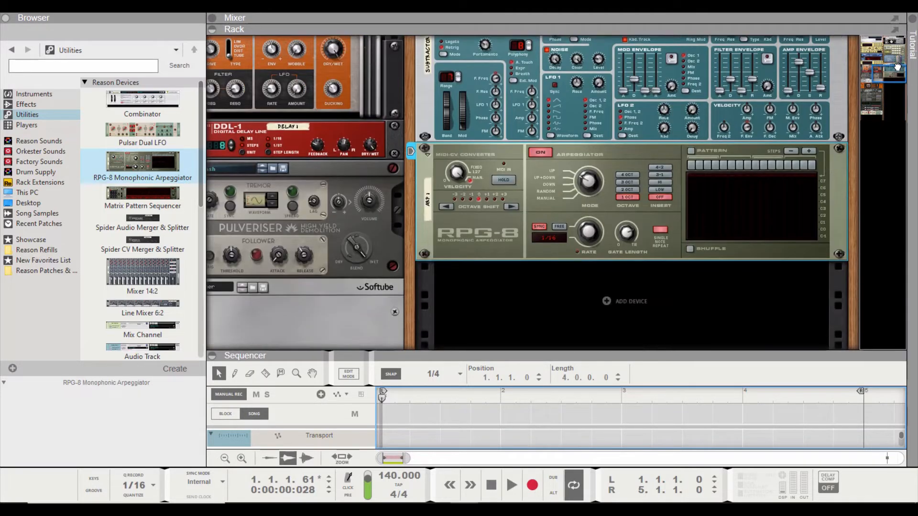
left_click(584, 231)
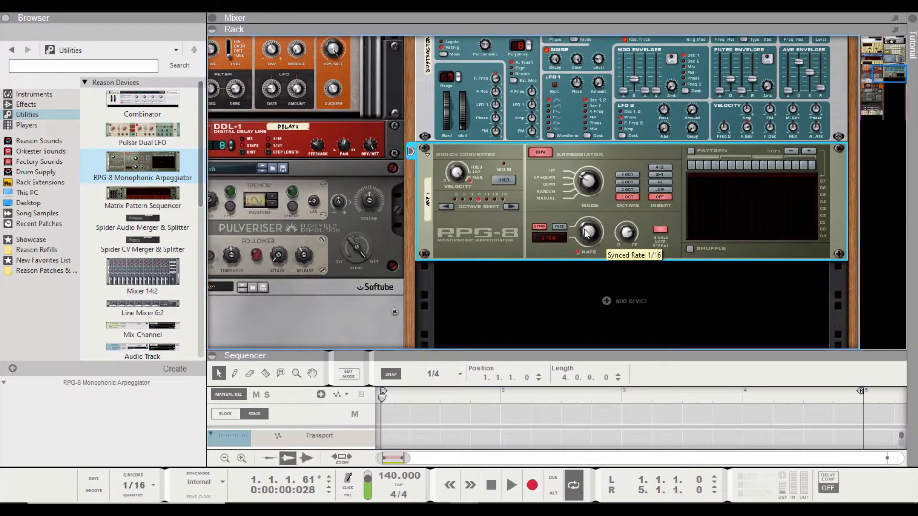
left_click_drag(586, 233, 586, 235)
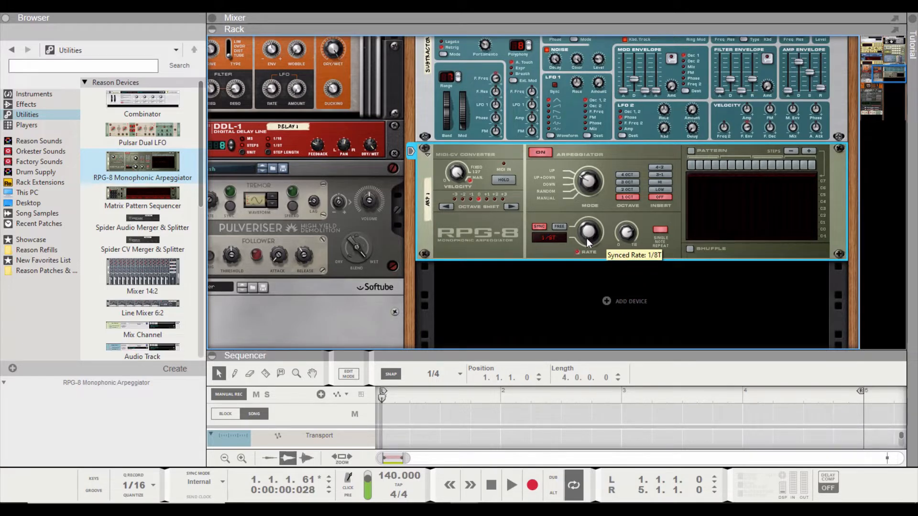
left_click(625, 190)
left_click(491, 486)
left_click(511, 485)
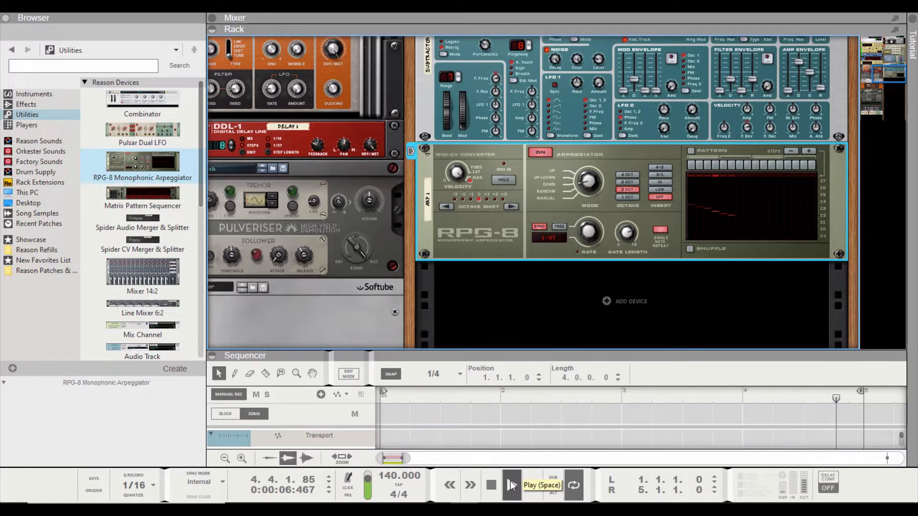
key("space")
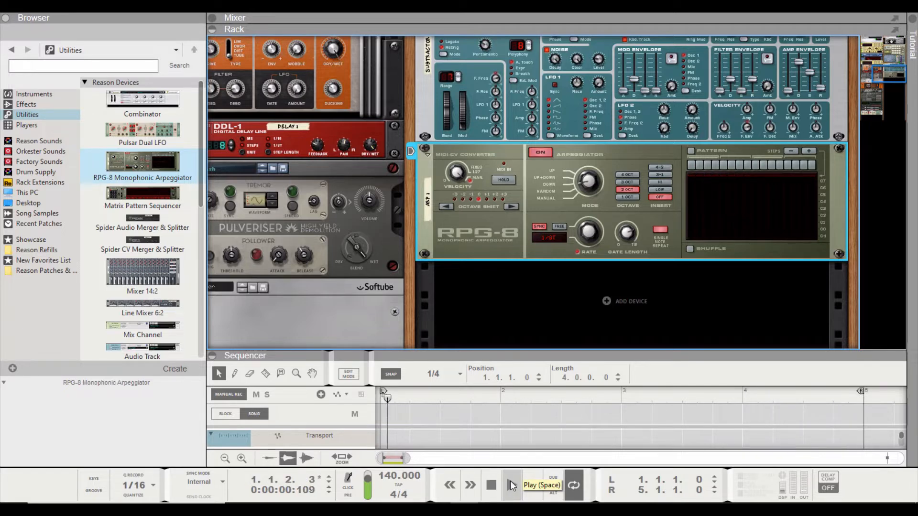
Step: Expand the SubTractor's mix channel, show its insert effects and add an Audiomatic Retro Transformer there
left_click(487, 48)
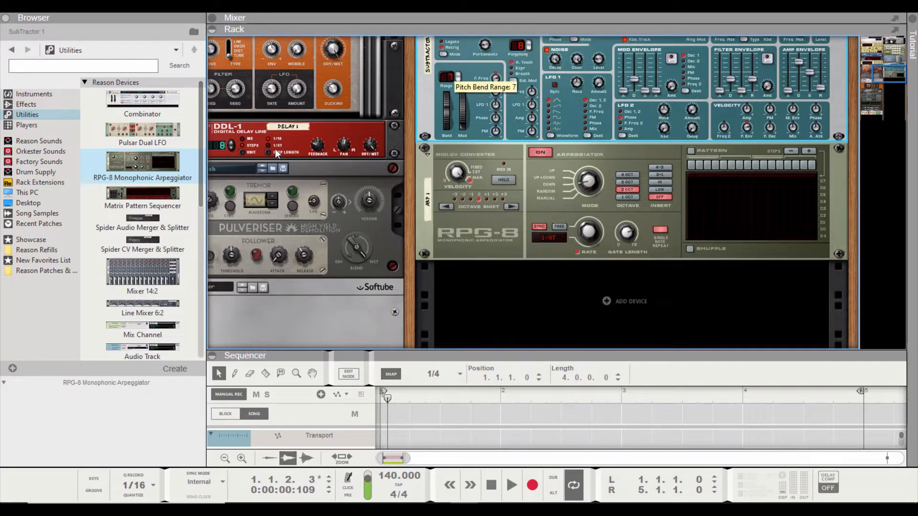
left_click(33, 107)
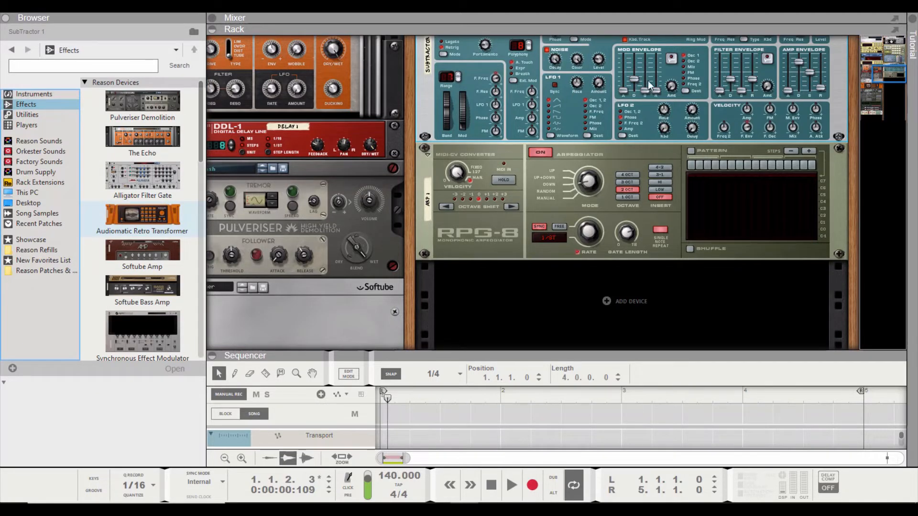
left_click_drag(880, 78, 880, 71)
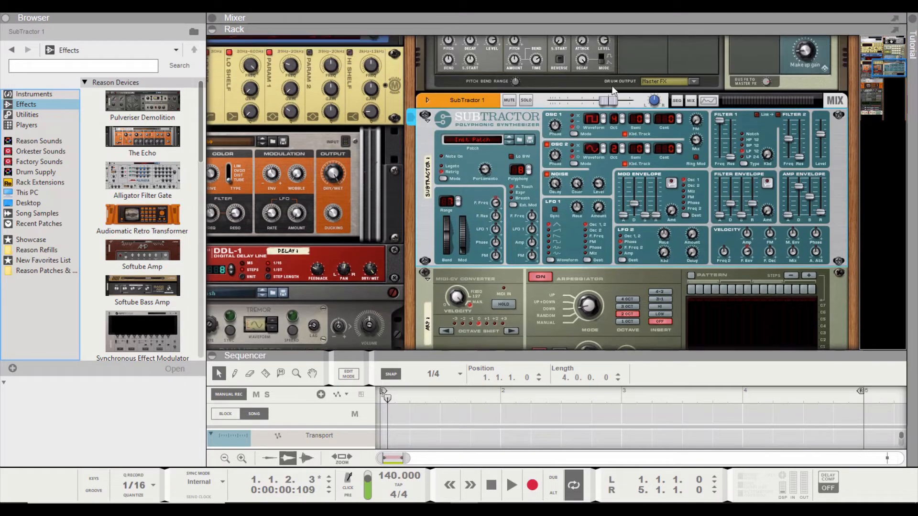
left_click(424, 101)
left_click_drag(116, 229, 78, 217)
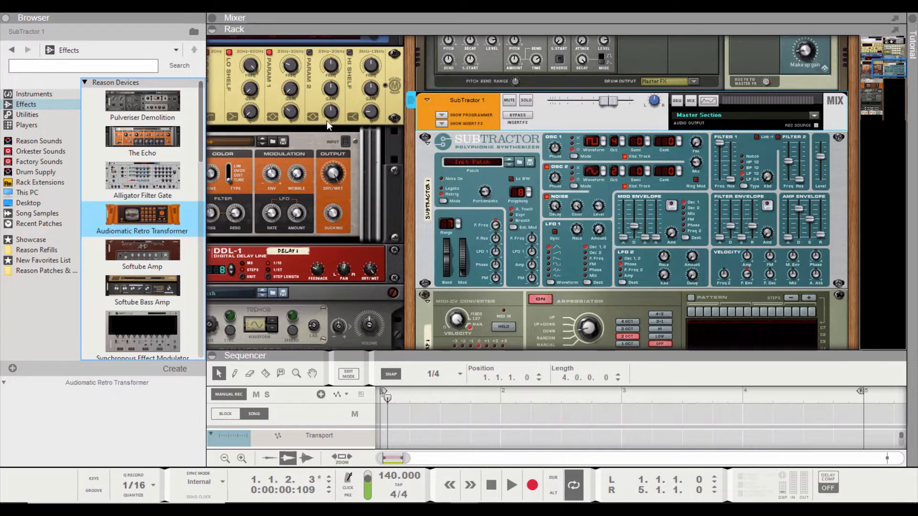
left_click(442, 124)
left_click_drag(144, 219, 624, 139)
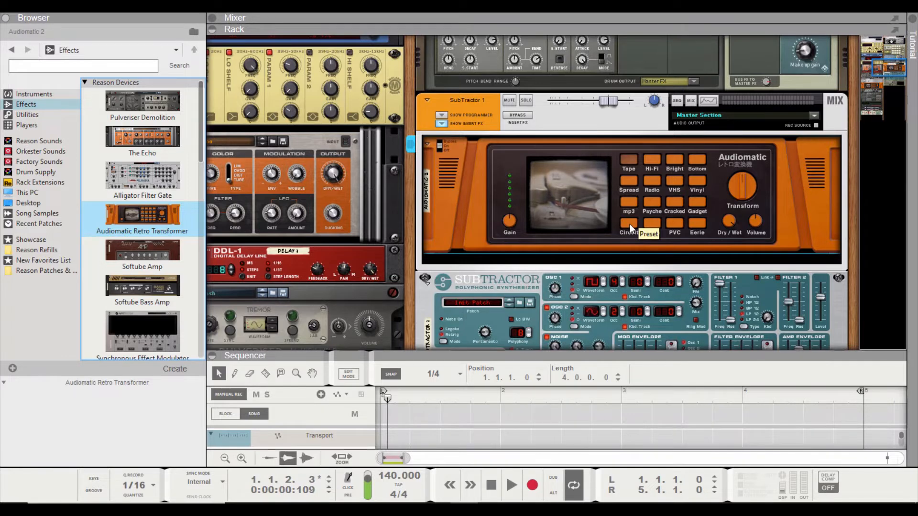
Step: Choose the VHS preset on the Audiomatic and lower its dry/wet amount
left_click(680, 180)
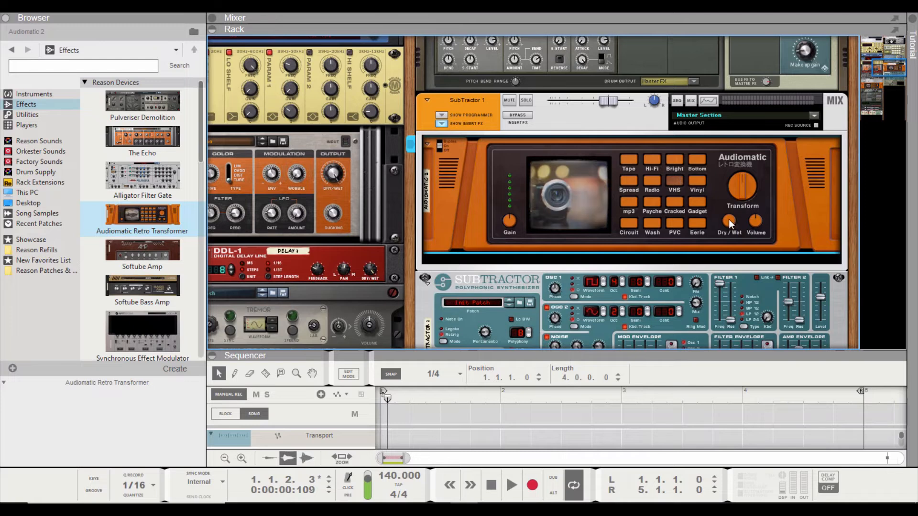
mouse_move(730, 220)
left_click_drag(730, 224, 737, 250)
Step: Play the loop to compare the Audiomatic switched off and on, and set its dry/wet amount to 28%
key("space")
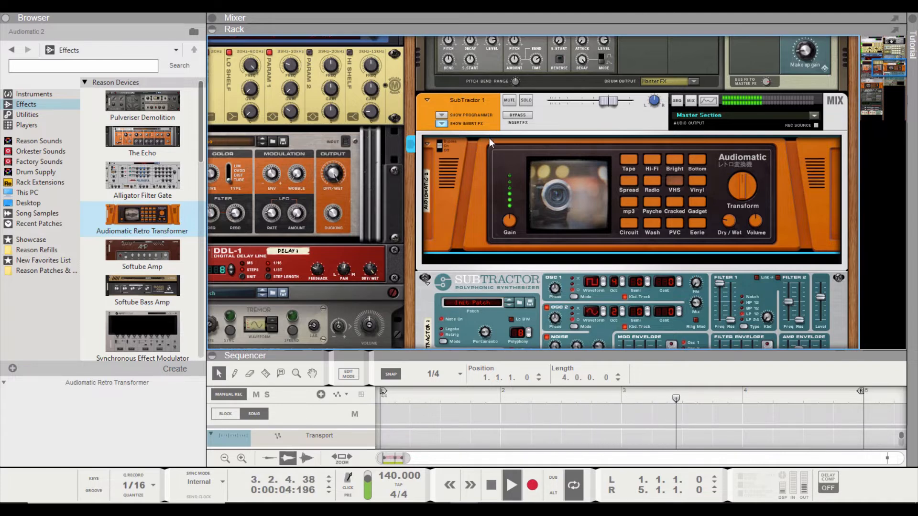
left_click(439, 144)
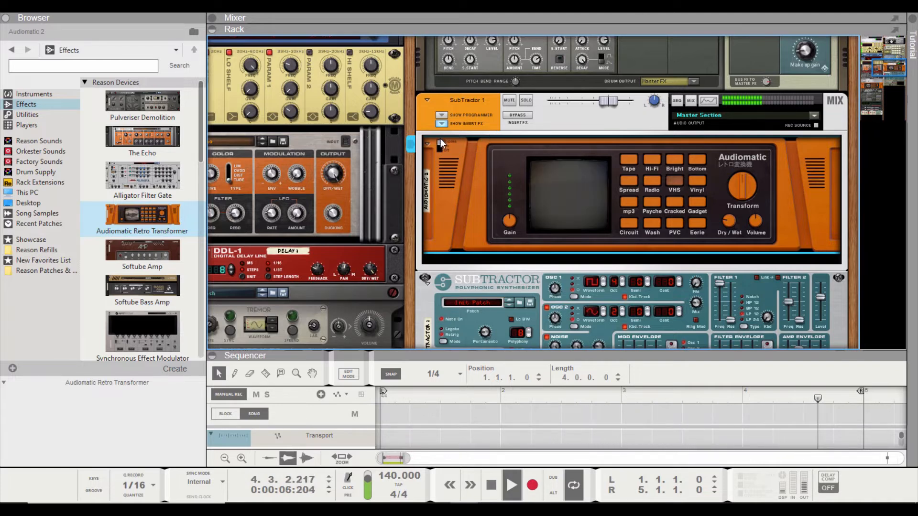
left_click(440, 143)
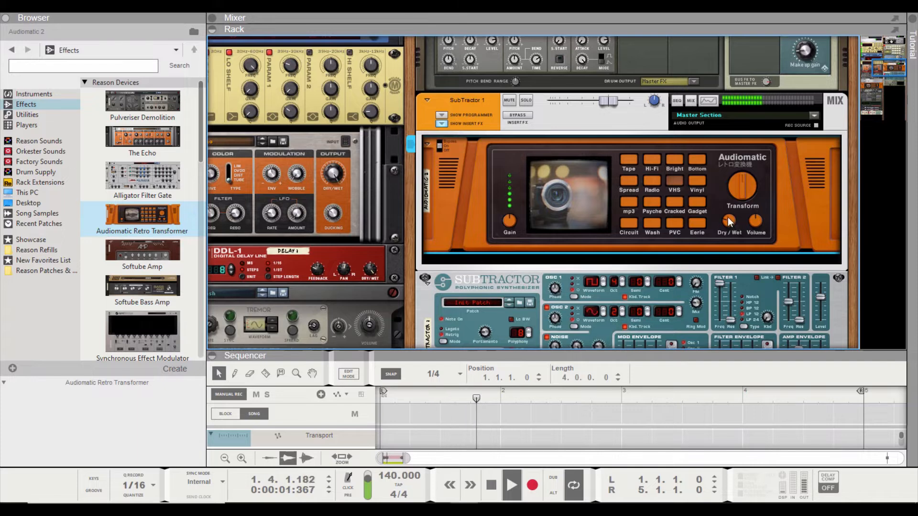
mouse_move(728, 220)
left_click_drag(727, 215, 727, 216)
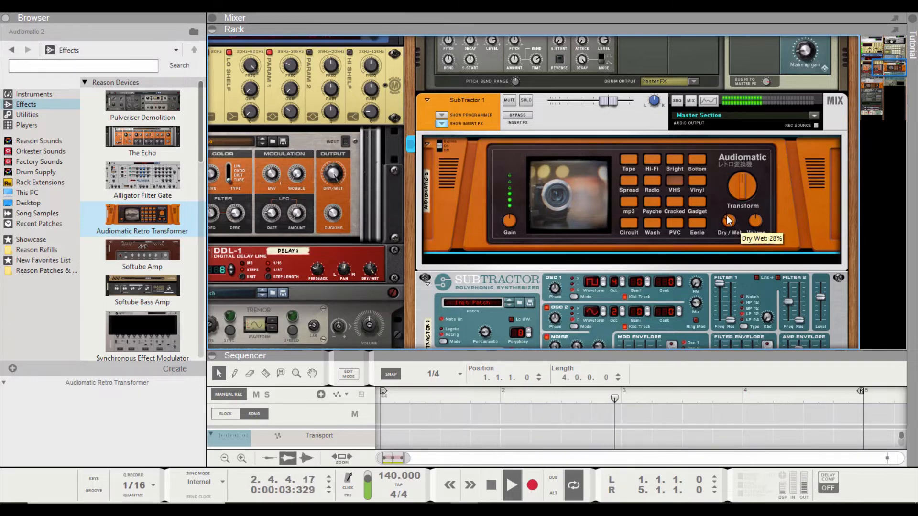
key("space")
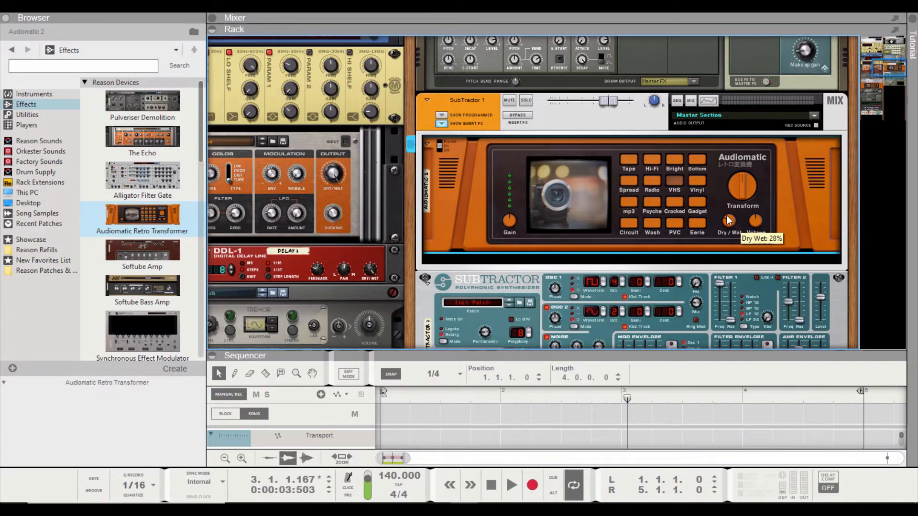
Step: Add The Echo below the Audiomatic in the insert effects, lower its dry/wet amount and play the loop
mouse_move(141, 138)
left_mouse_down()
mouse_move(381, 155)
mouse_move(628, 228)
mouse_move(644, 248)
left_mouse_up()
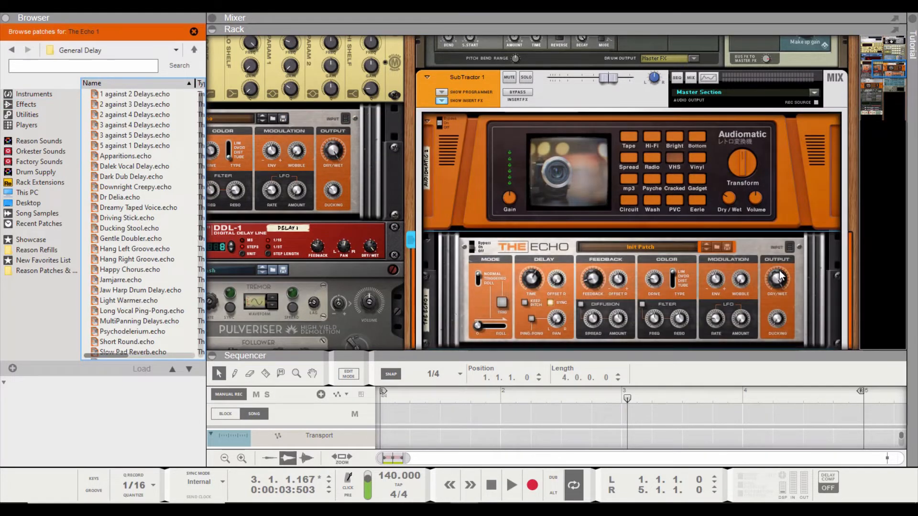
left_click_drag(779, 280, 787, 310)
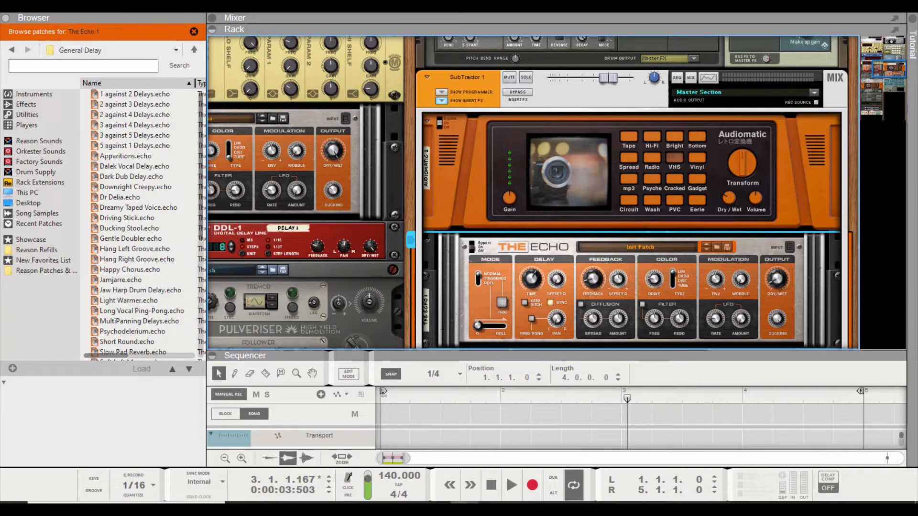
left_click(498, 486)
left_click(512, 486)
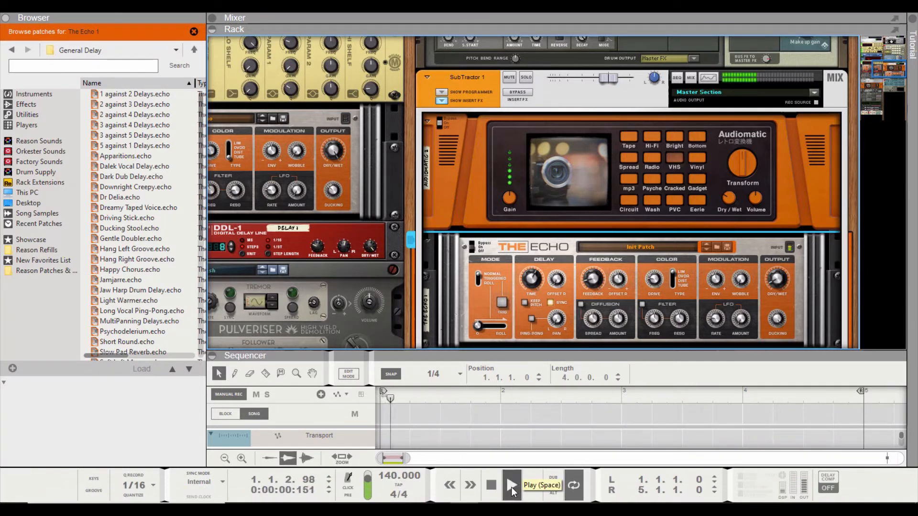
Step: Adjust The Echo's dry/wet balance and ducking, and set its feedback to 13% while the loop plays
mouse_move(776, 282)
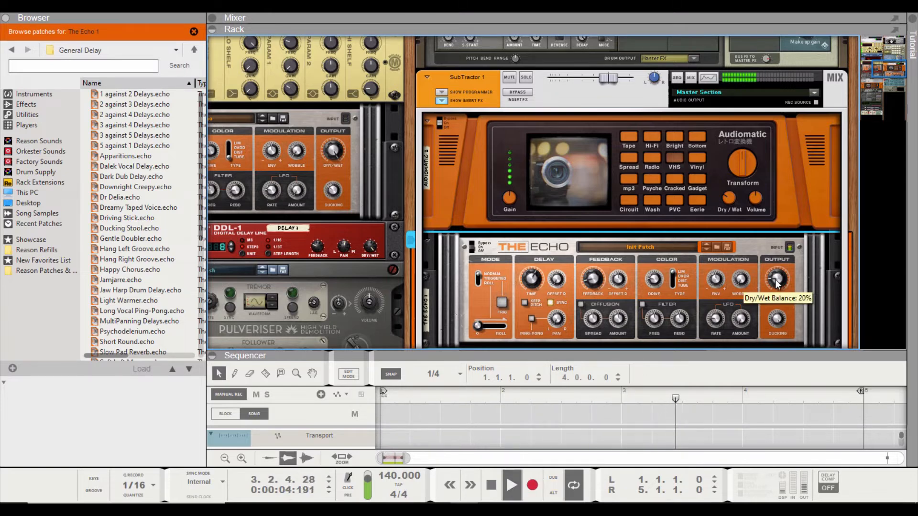
left_click_drag(776, 281, 775, 279)
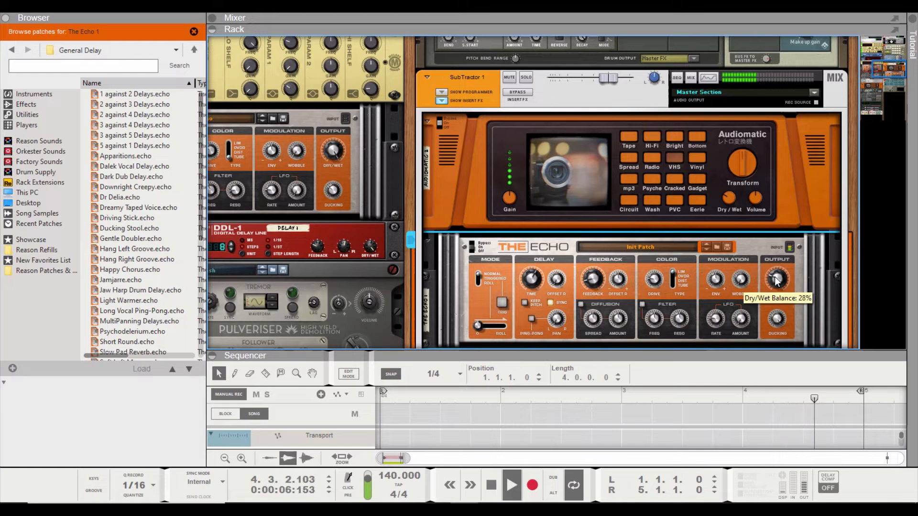
mouse_move(781, 322)
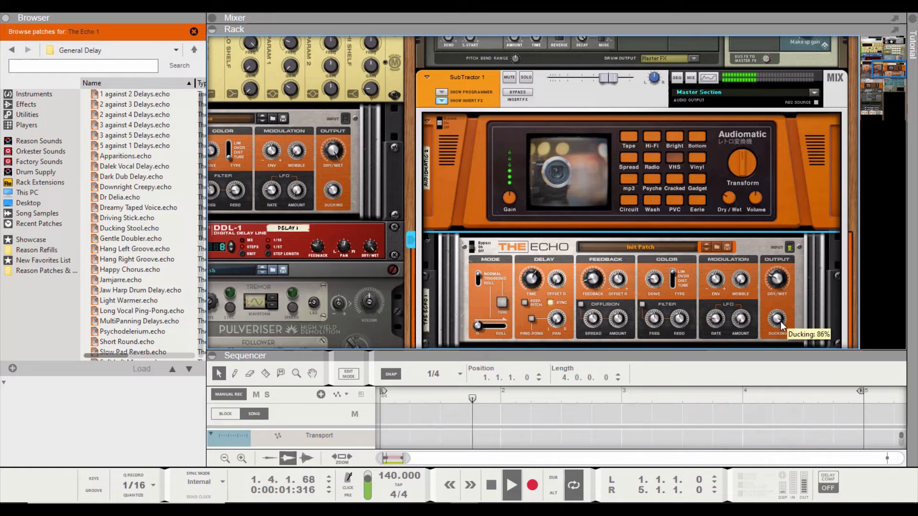
left_click_drag(779, 283, 781, 287)
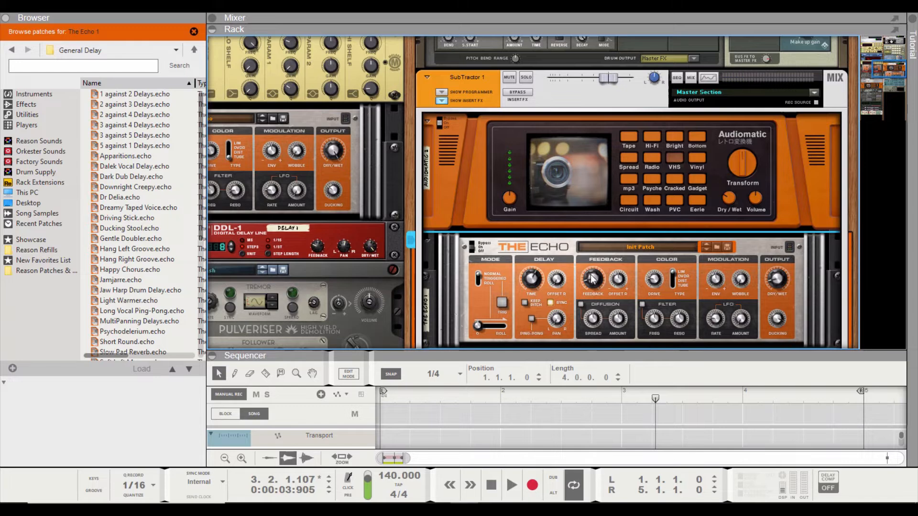
mouse_move(593, 281)
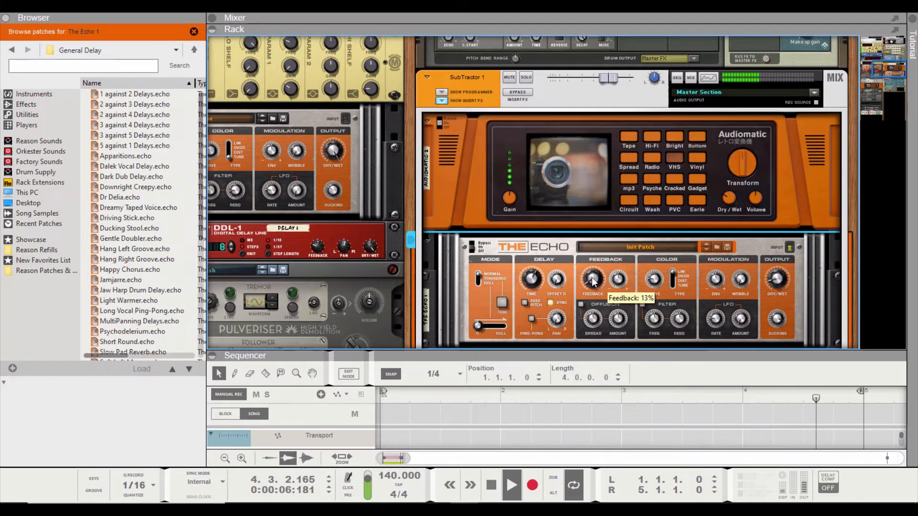
left_click_drag(891, 74, 890, 78)
key("space")
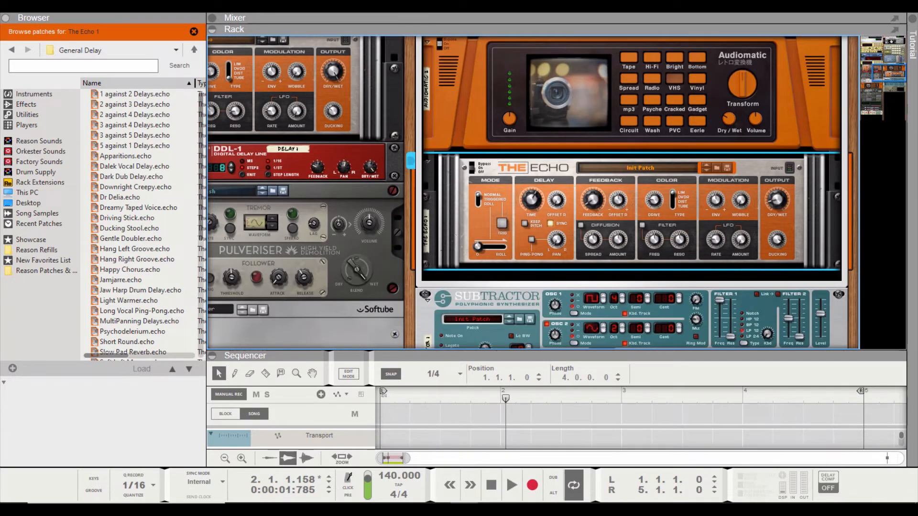
Step: Add an RV7000 MkII reverb below The Echo in the insert effects and unfold its remote programmer
left_click(28, 108)
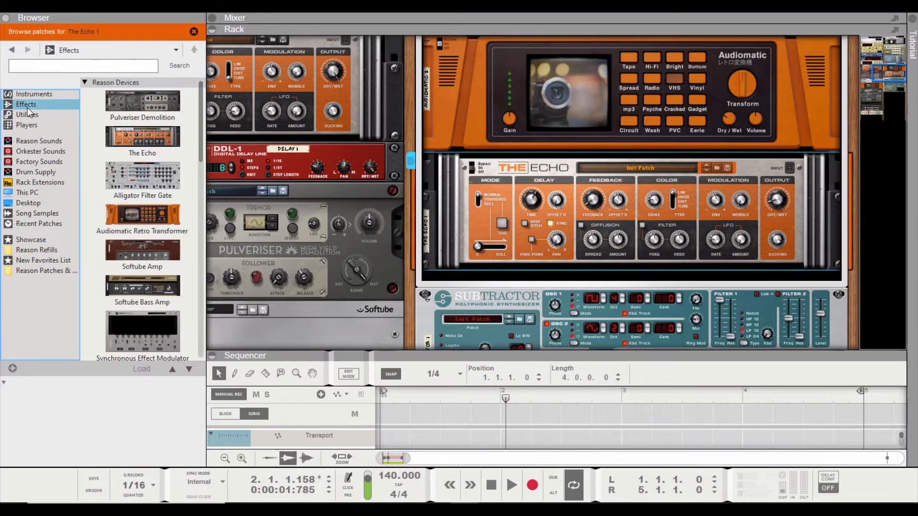
left_click_drag(201, 96, 207, 159)
mouse_move(126, 219)
left_mouse_down()
mouse_move(435, 224)
mouse_move(585, 273)
left_mouse_up()
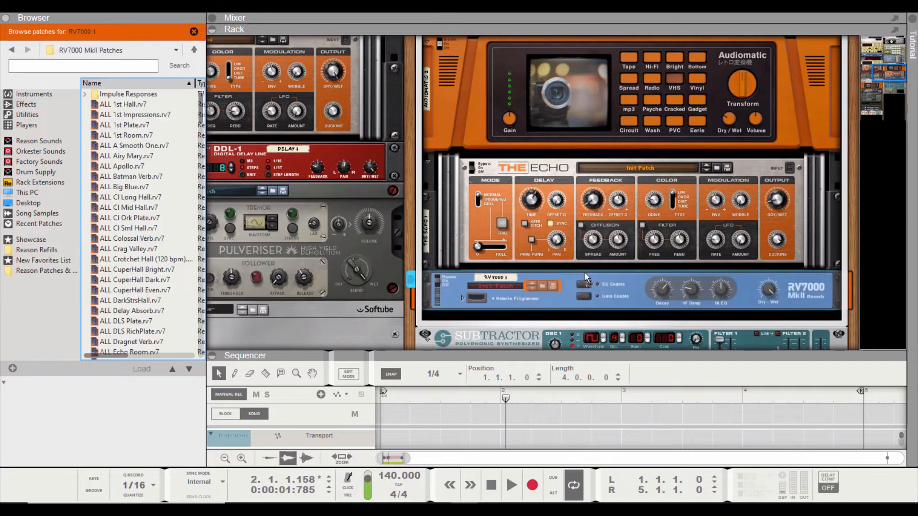
left_click(462, 298)
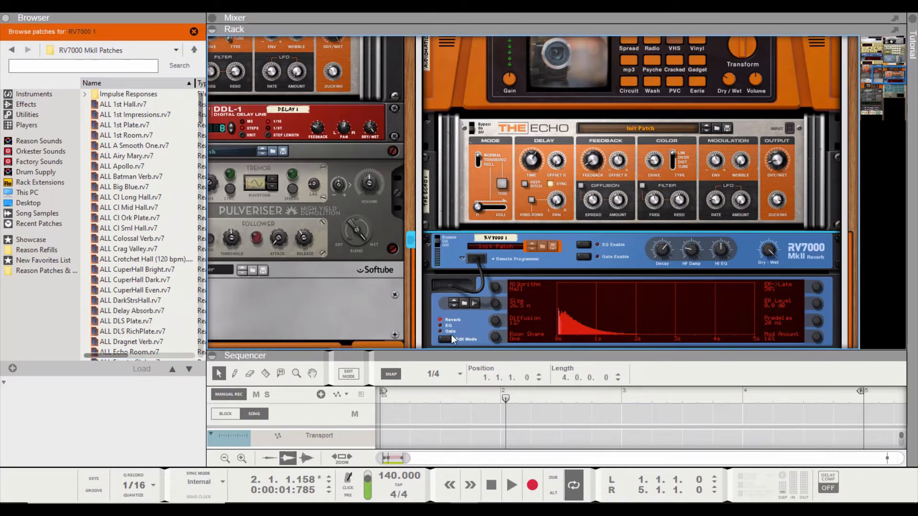
Step: In the reverb's EQ edit mode, cut the low gain with low frequency at 1,000 Hz and cut the parametric gain at 276 Hz
left_click(439, 325)
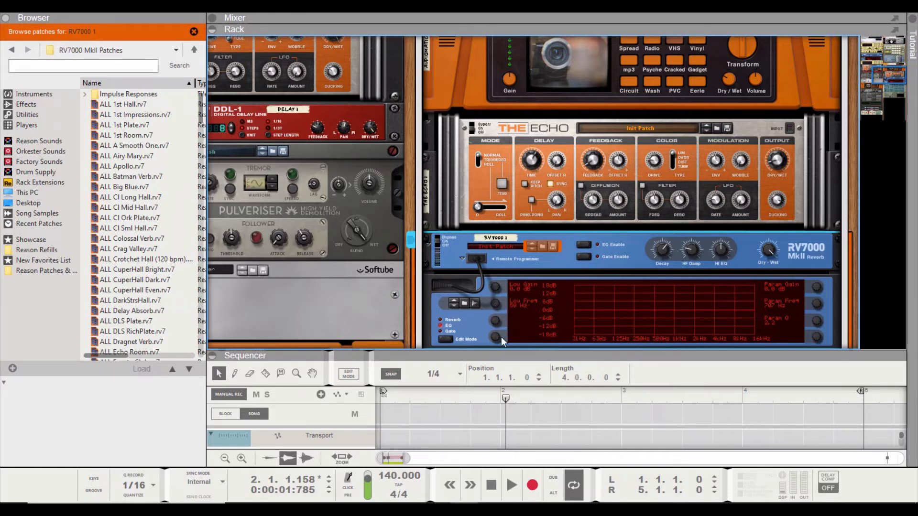
left_click_drag(496, 283, 498, 291)
left_click_drag(493, 303, 478, 257)
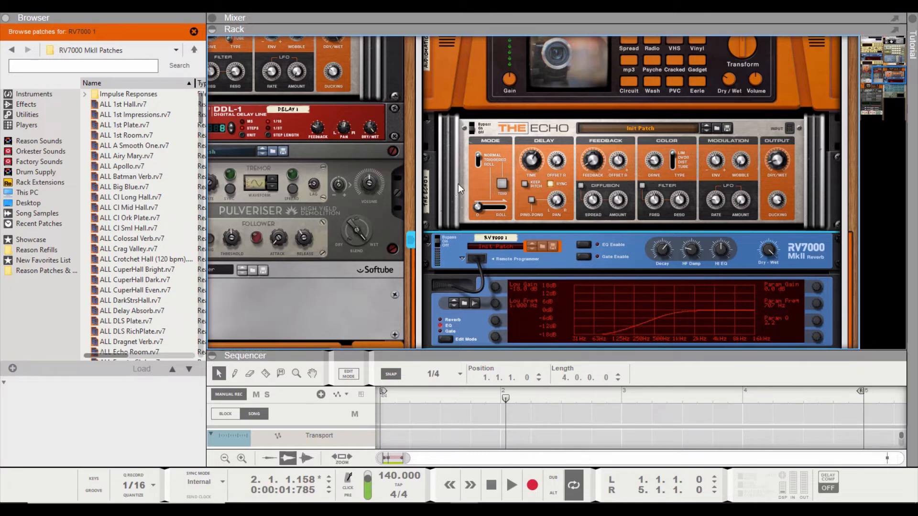
left_click_drag(819, 285, 819, 307)
Step: Lower the RV7000's dry/wet amount and play the loop to hear the reverb
left_click_drag(774, 251, 782, 283)
key("space")
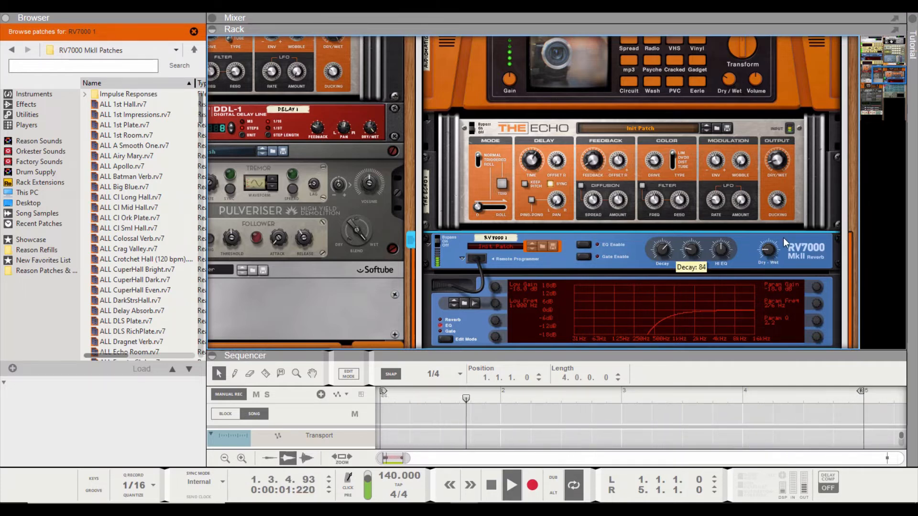
key("space")
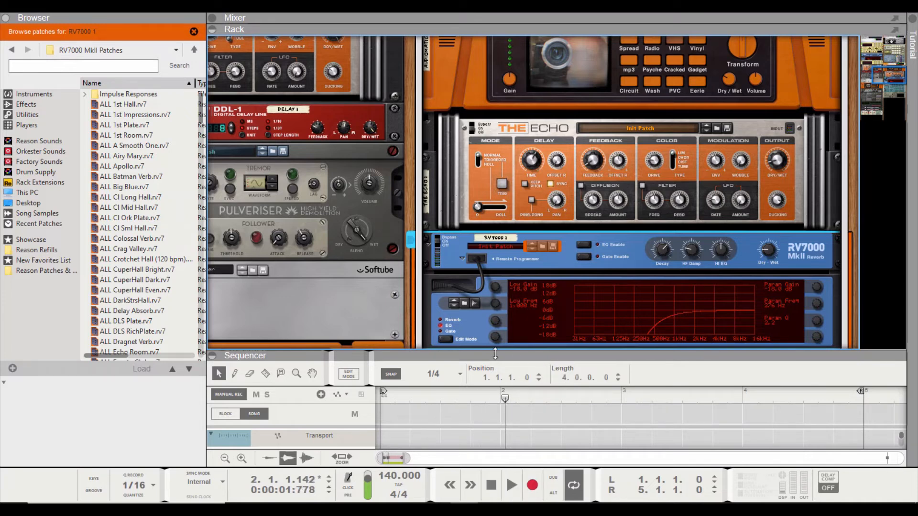
Step: Create automation lanes for the RPG-8 arpeggiator's synced rate and mode
left_click_drag(496, 358, 440, 160)
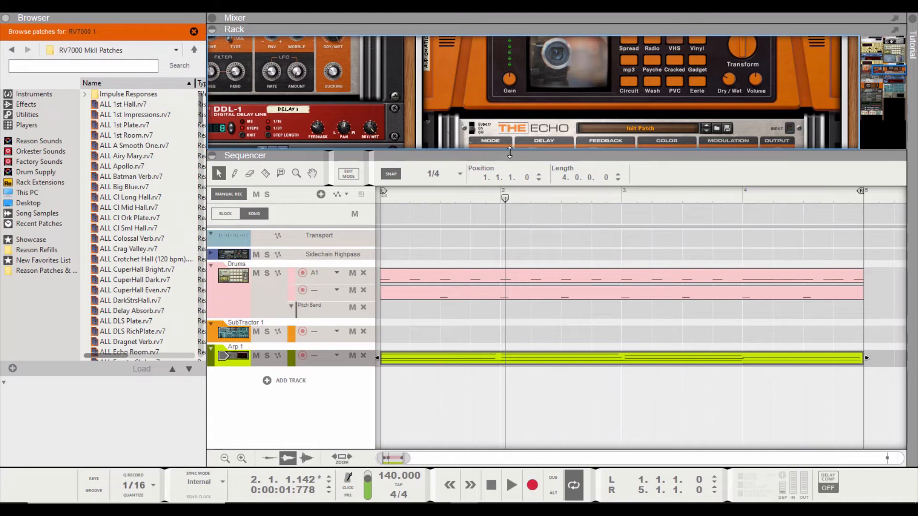
left_click_drag(511, 157, 574, 509)
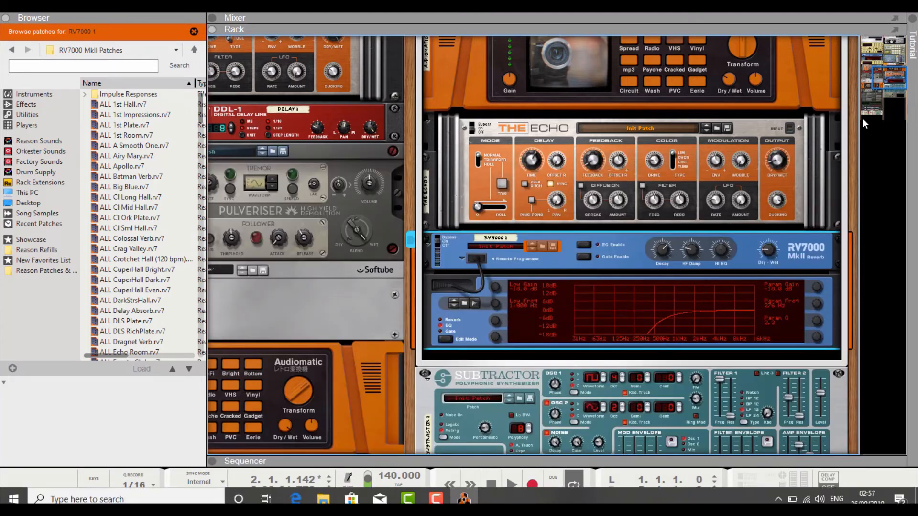
left_click_drag(890, 81, 891, 102)
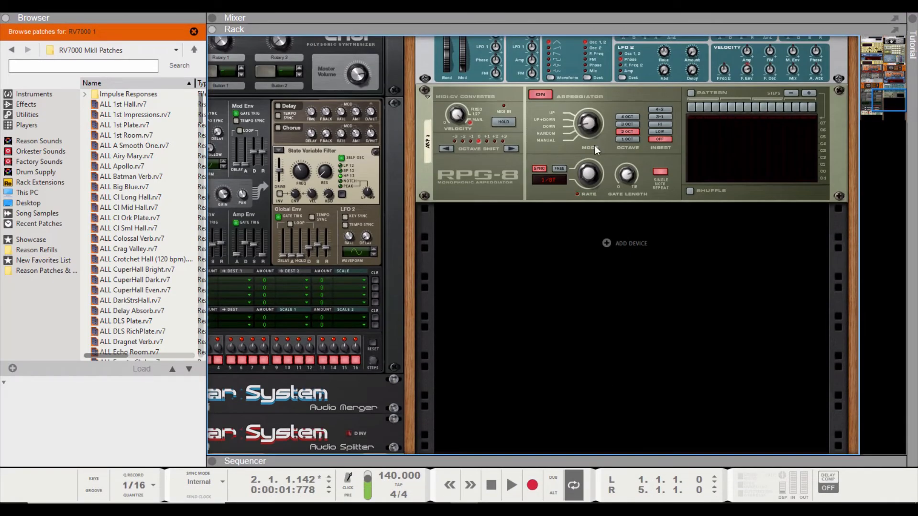
right_click(590, 176)
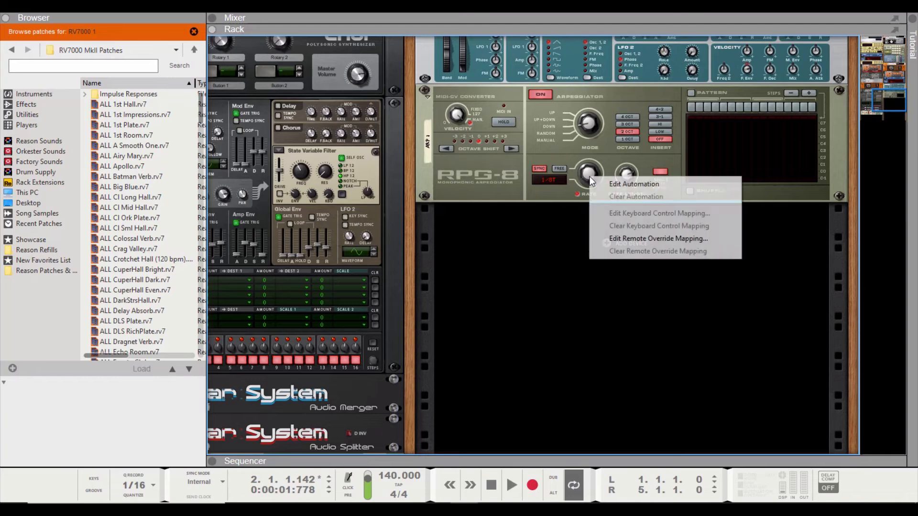
left_click(616, 184)
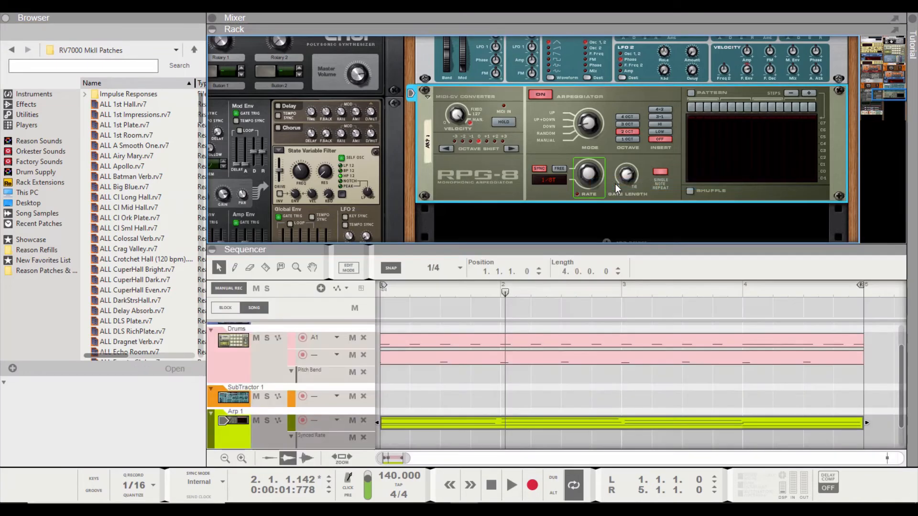
right_click(590, 128)
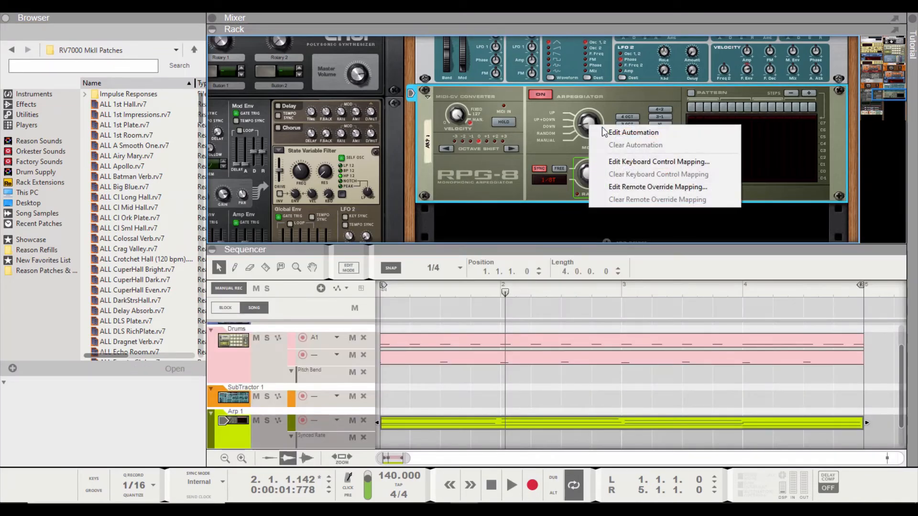
left_click(610, 130)
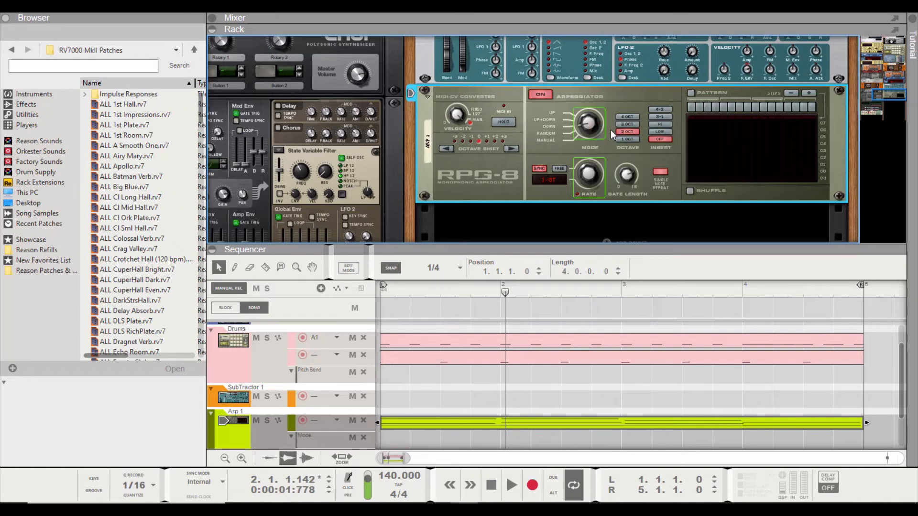
Step: Draw a one-bar automation clip at bar 2 in the Synced Rate lane and set its value to 8
left_click_drag(534, 247, 524, 125)
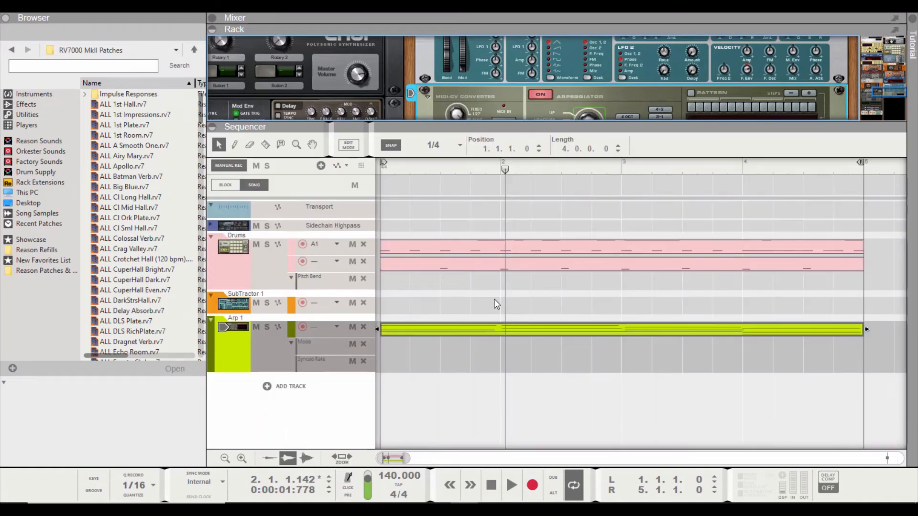
left_click(519, 378)
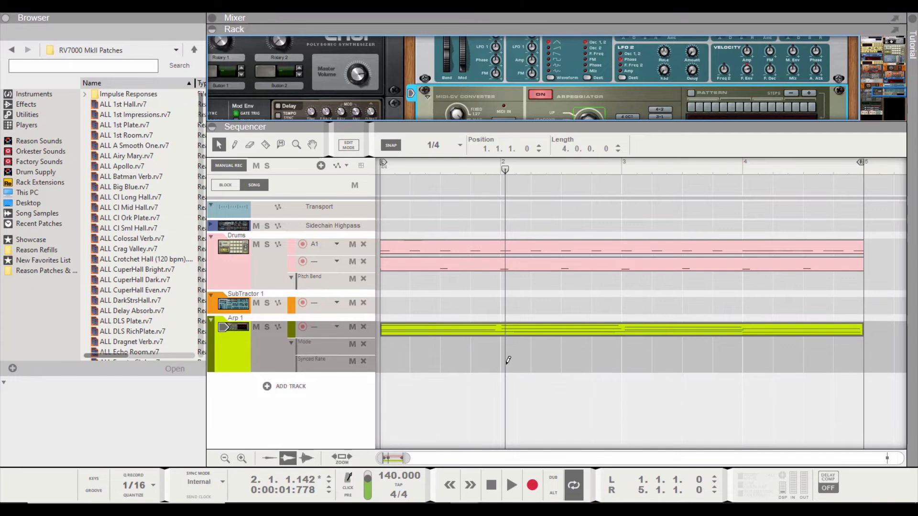
left_click_drag(506, 365, 621, 364)
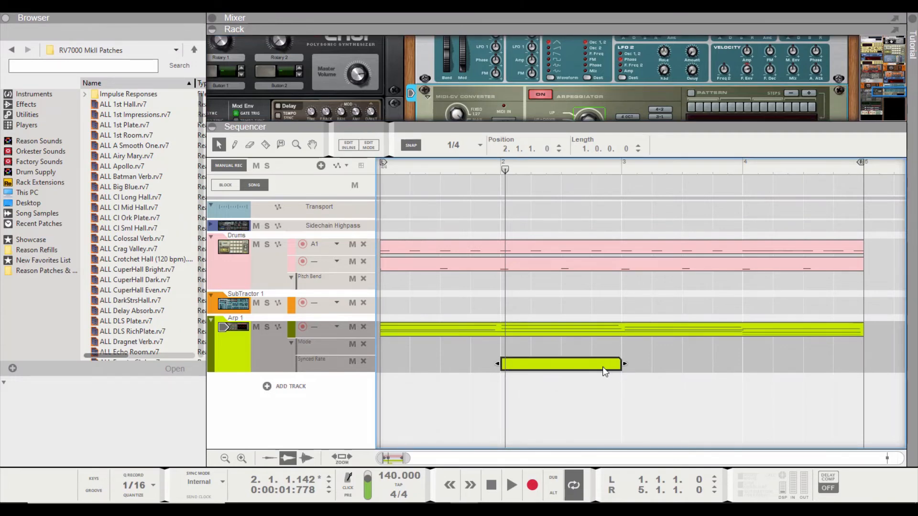
double_click(602, 366)
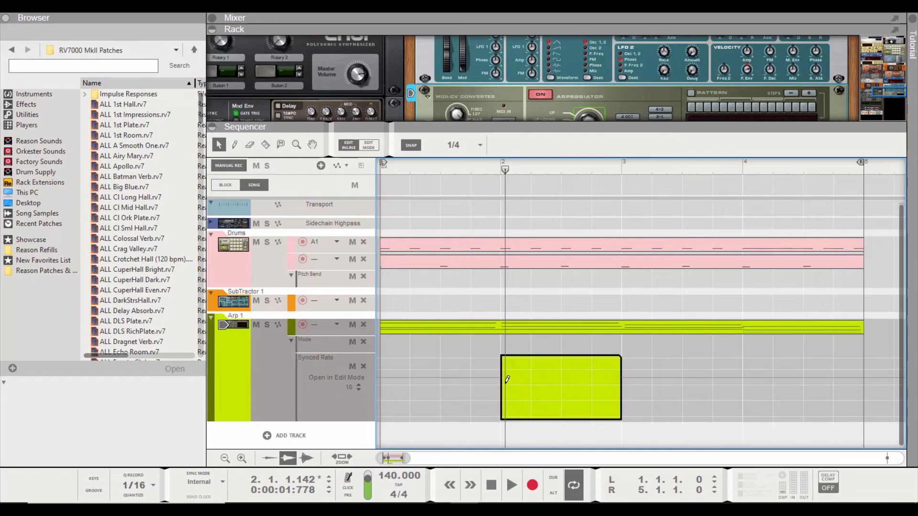
left_click(506, 383)
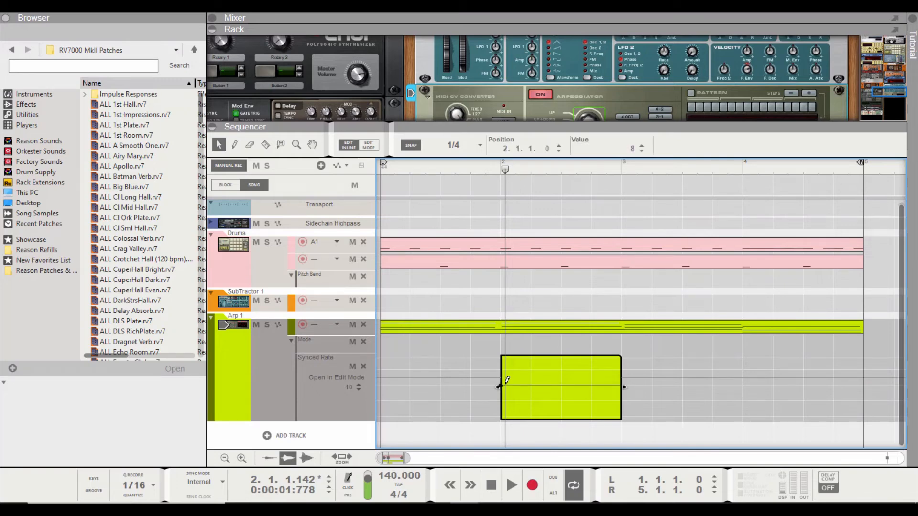
left_click(519, 311)
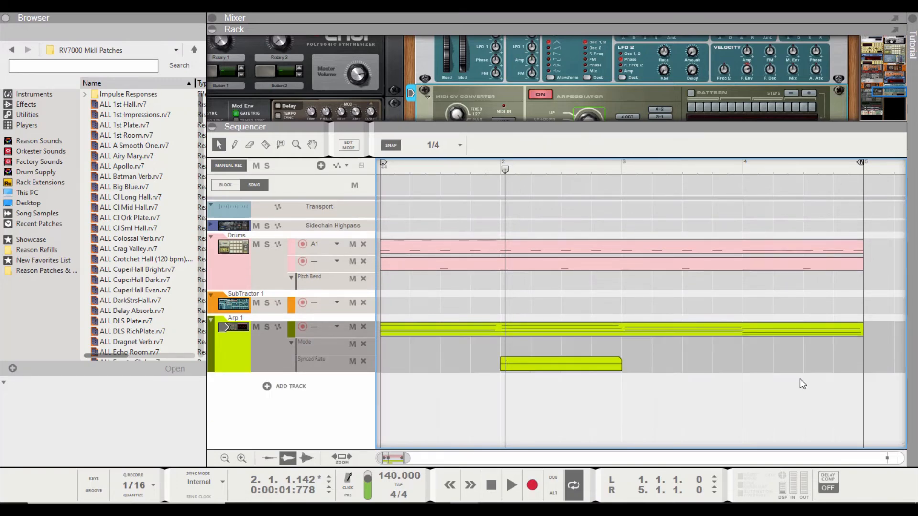
Step: Draw a Synced Rate clip with value 11 at bar 4 and trim its start to 4.3, leaving two beats
left_click(764, 364, "ctrl")
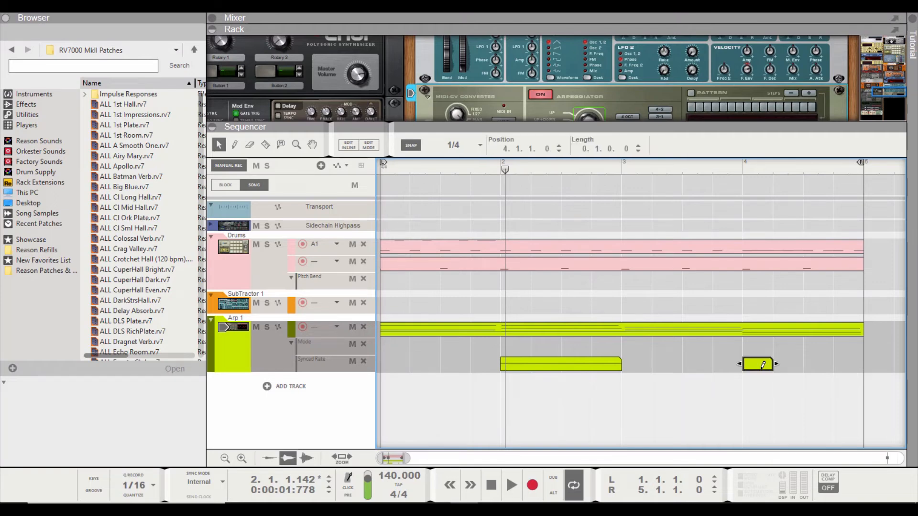
left_click_drag(775, 365, 845, 367)
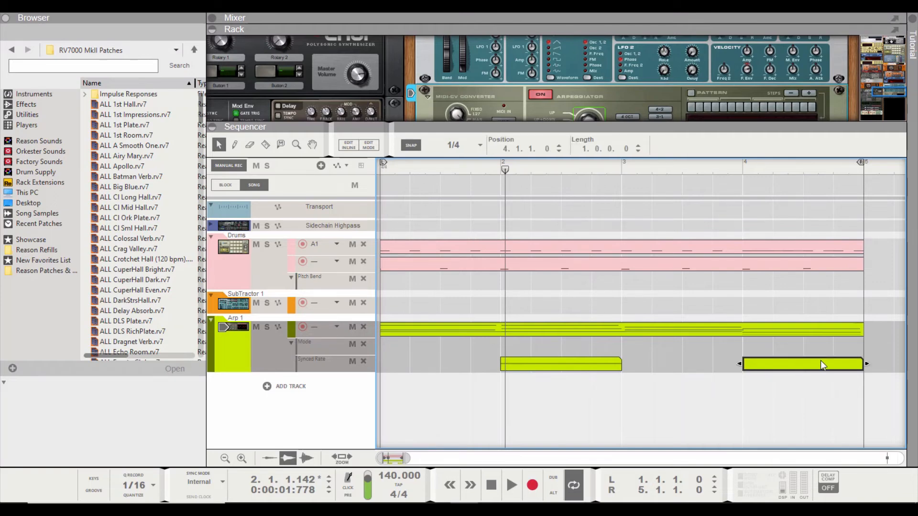
double_click(820, 360)
left_click(748, 372)
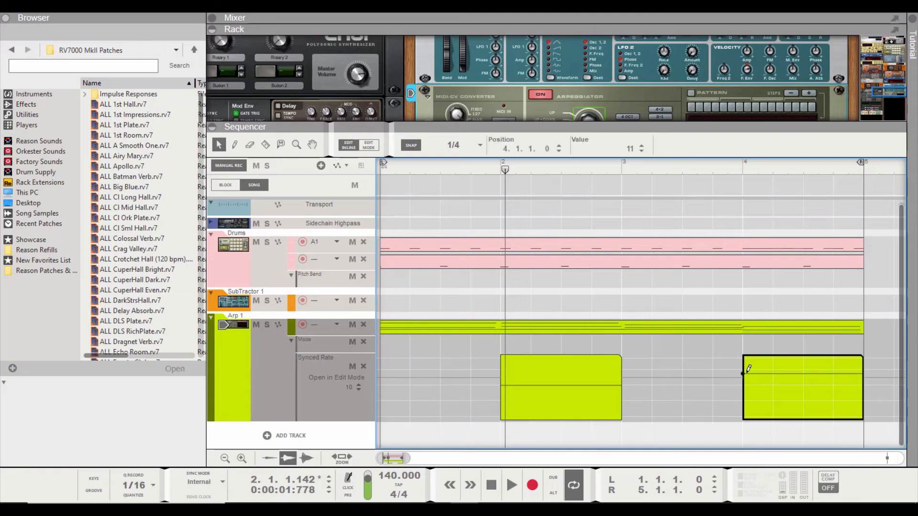
left_click(722, 307)
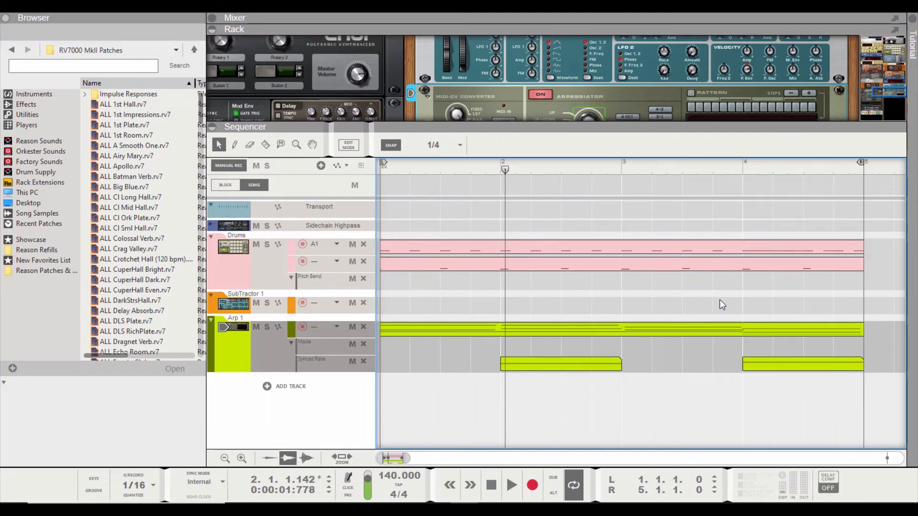
left_click(746, 364)
left_click_drag(743, 366, 806, 371)
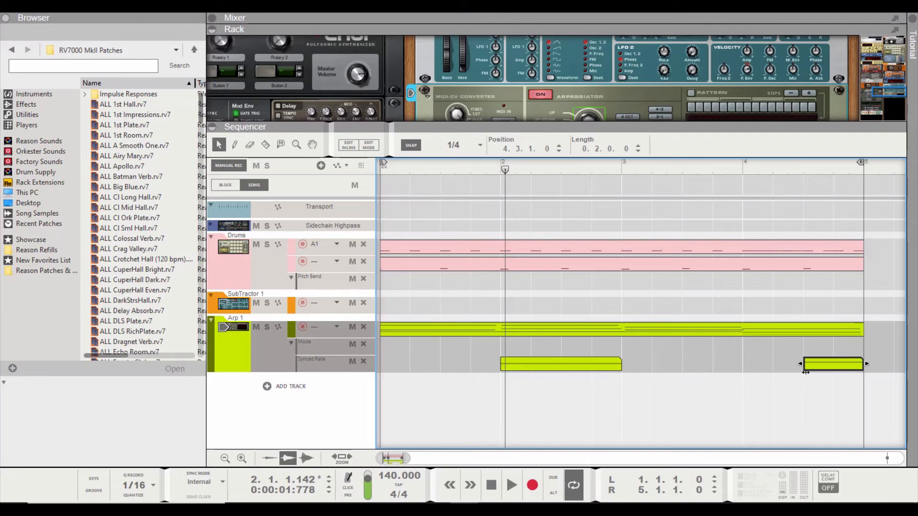
Step: Draw a two-bar clip from bar 3 in the Mode lane, raise its value one level, and play the loop from the start
left_click(633, 344, "alt")
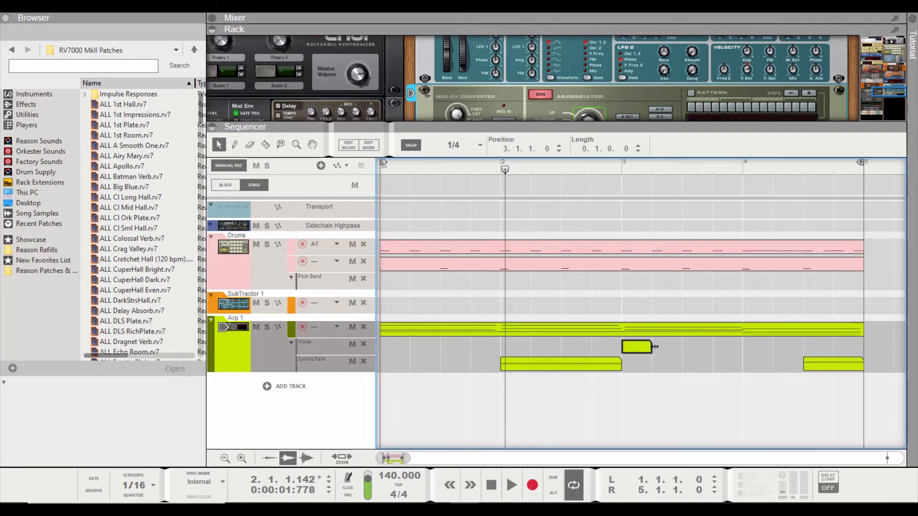
left_click_drag(651, 346, 841, 344)
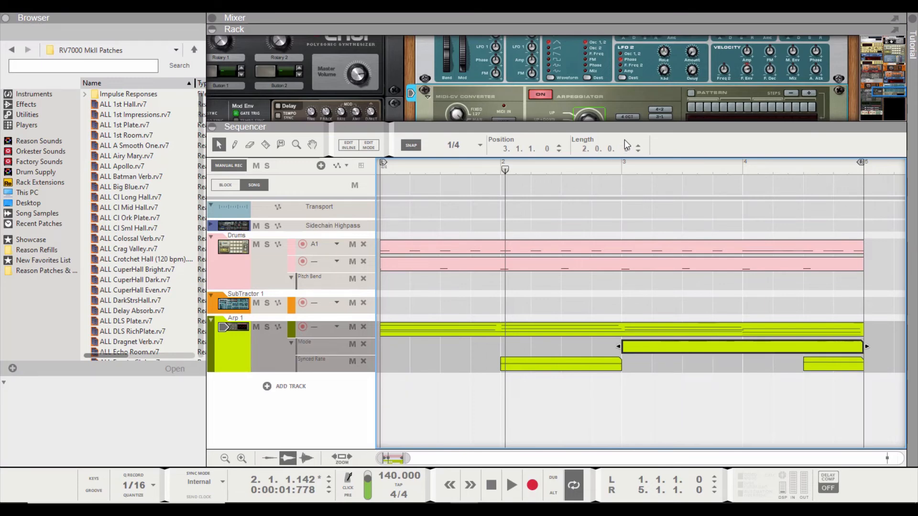
left_click_drag(622, 128, 626, 219)
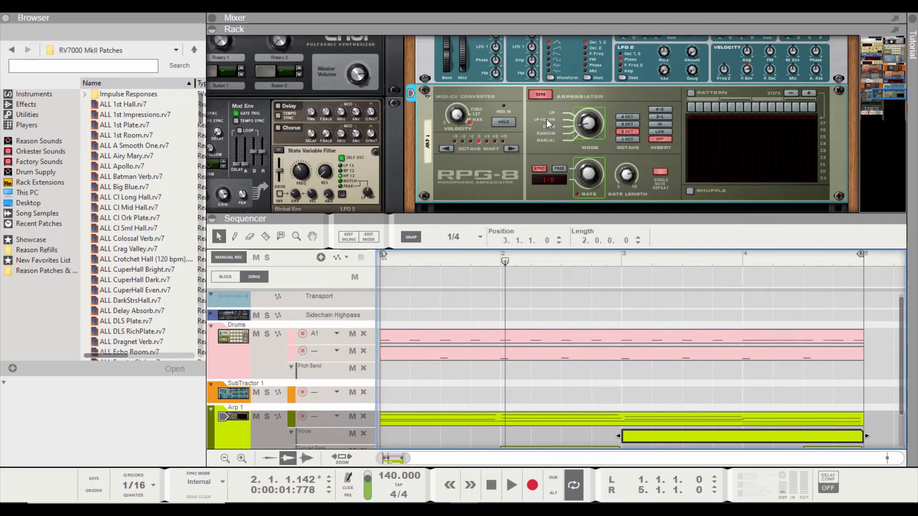
double_click(661, 436)
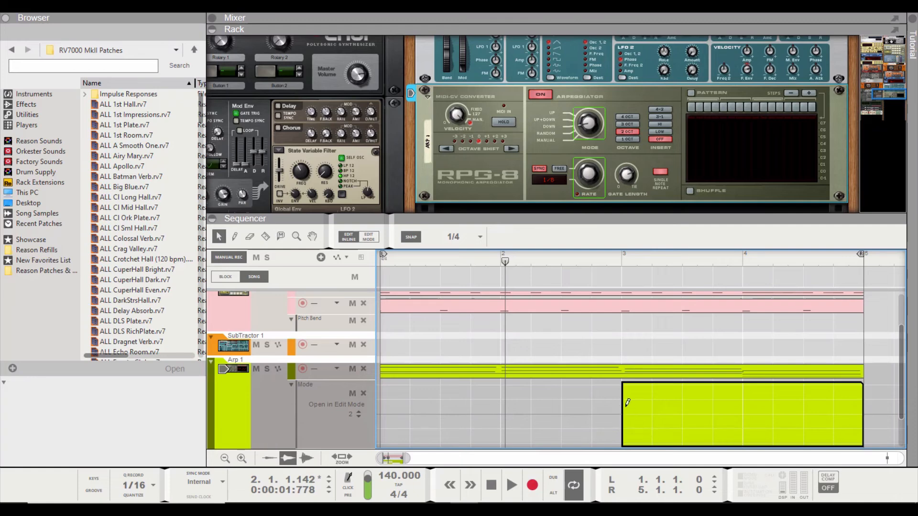
left_click(626, 407, "alt")
left_click(625, 407)
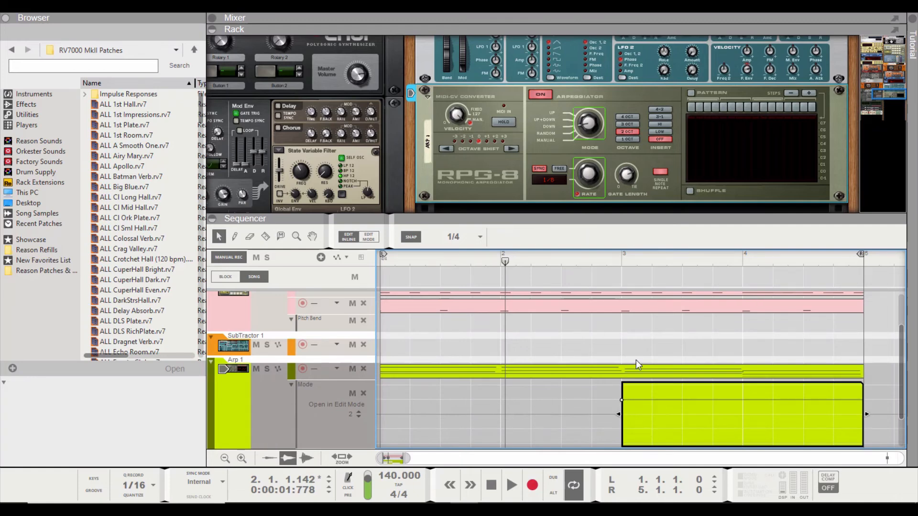
left_click(493, 486)
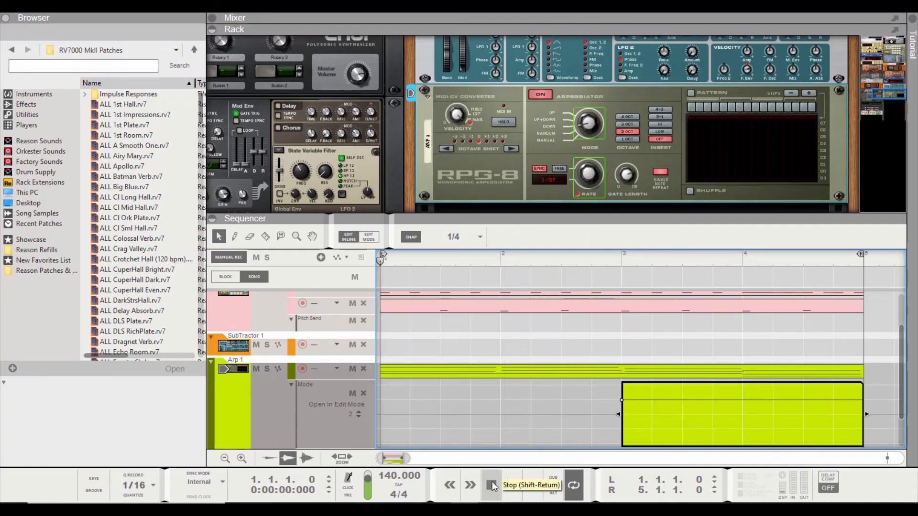
key("space")
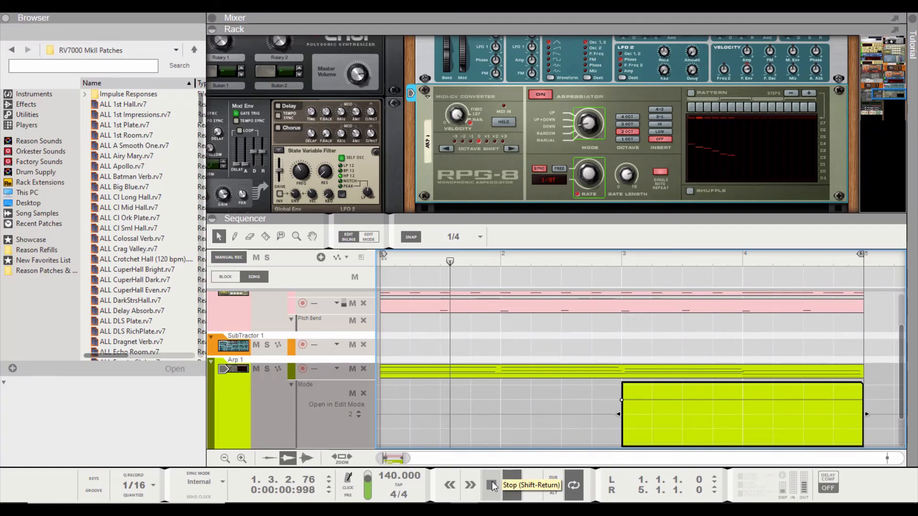